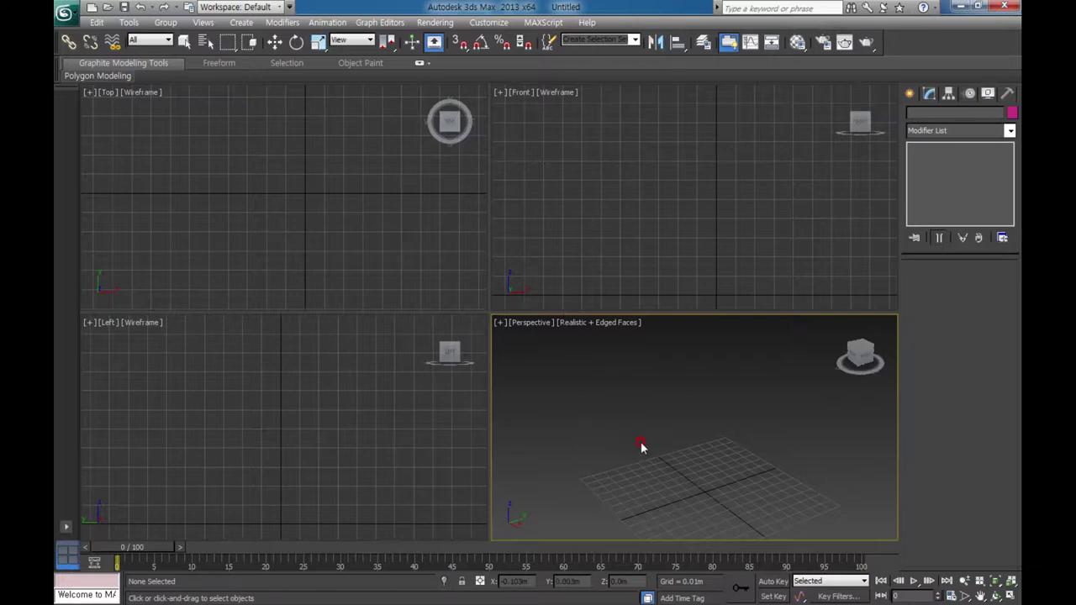
In Units Setup, set the metric display unit to Millimeters
{"action": "left_click", "coordinate": [502, 28]}
{"action": "left_click", "coordinate": [514, 200]}
{"action": "left_click", "coordinate": [488, 22]}
{"action": "left_click", "coordinate": [500, 199]}
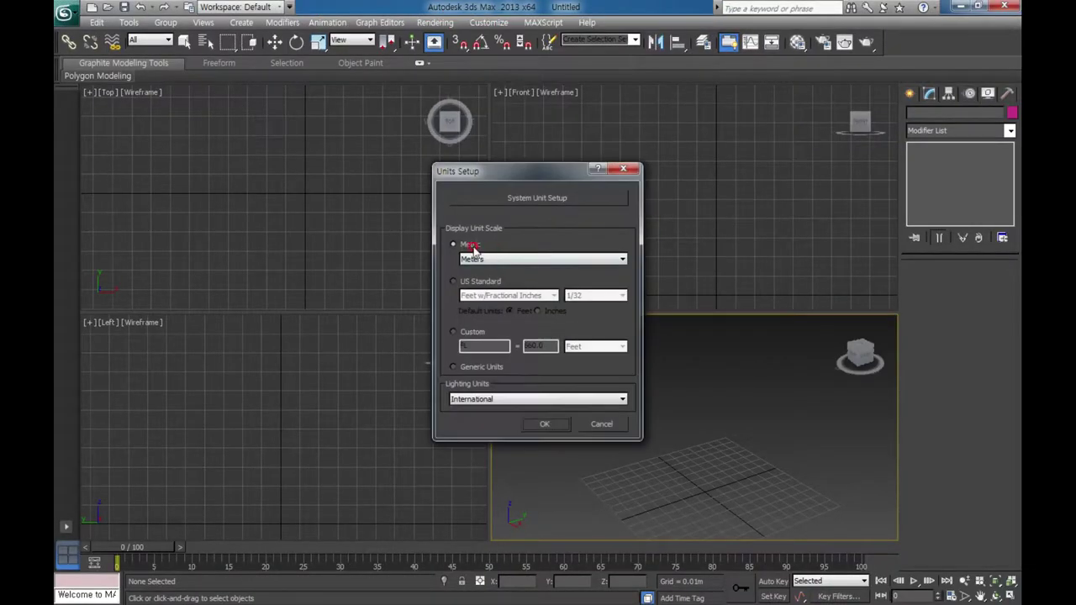
{"action": "left_click", "coordinate": [452, 243]}
{"action": "left_click", "coordinate": [490, 260]}
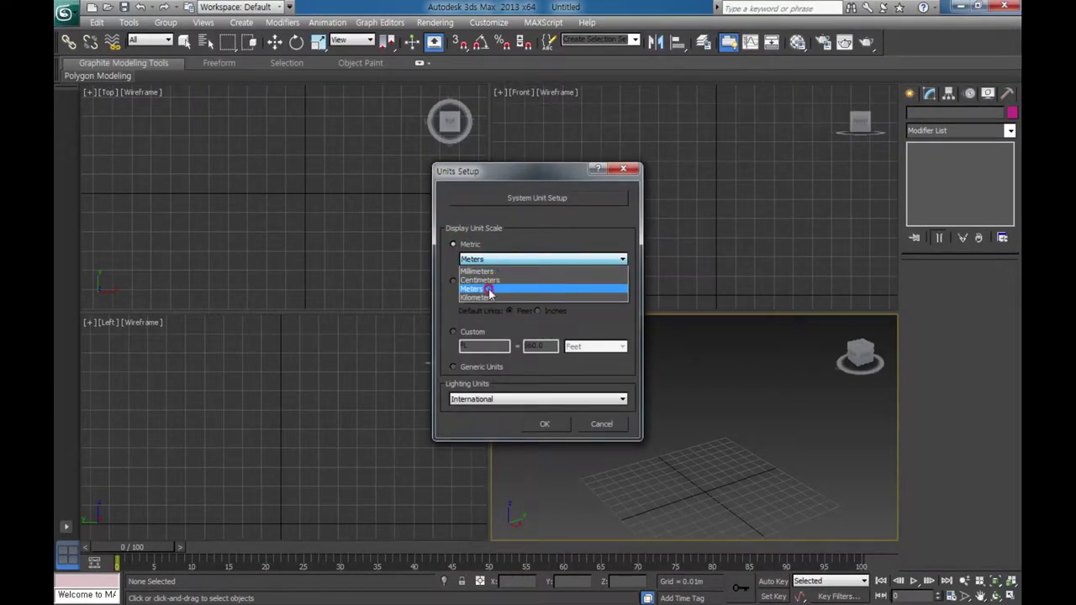
{"action": "left_click", "coordinate": [486, 280]}
{"action": "left_click", "coordinate": [486, 260]}
{"action": "left_click", "coordinate": [476, 272]}
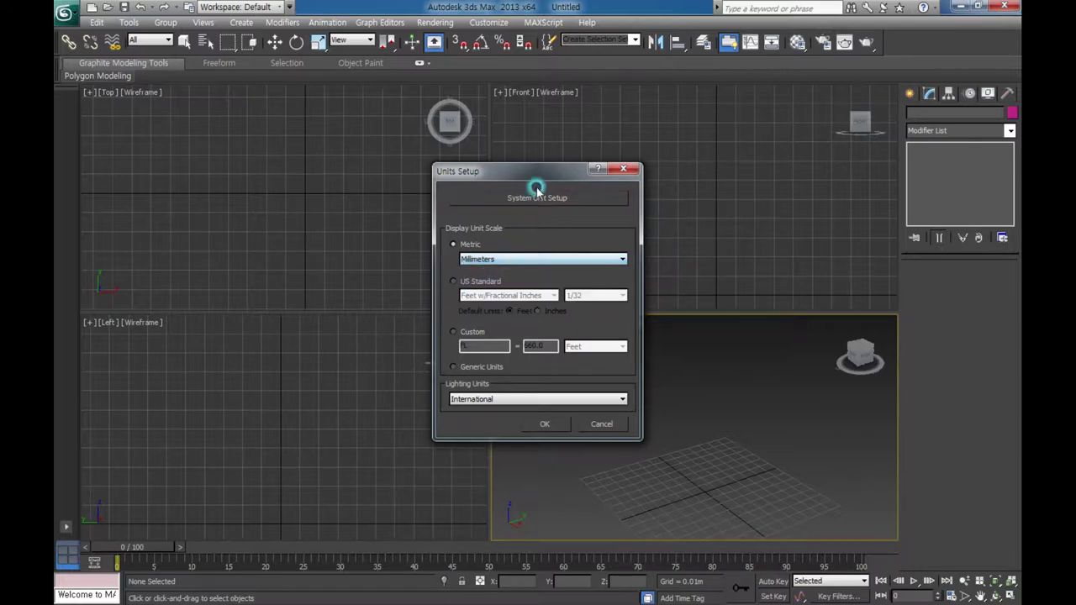
Set the system unit scale to millimetres and confirm both unit dialogs
{"action": "left_click", "coordinate": [535, 198]}
{"action": "left_click_drag", "start_coordinate": [621, 238], "coordinate": [759, 202]}
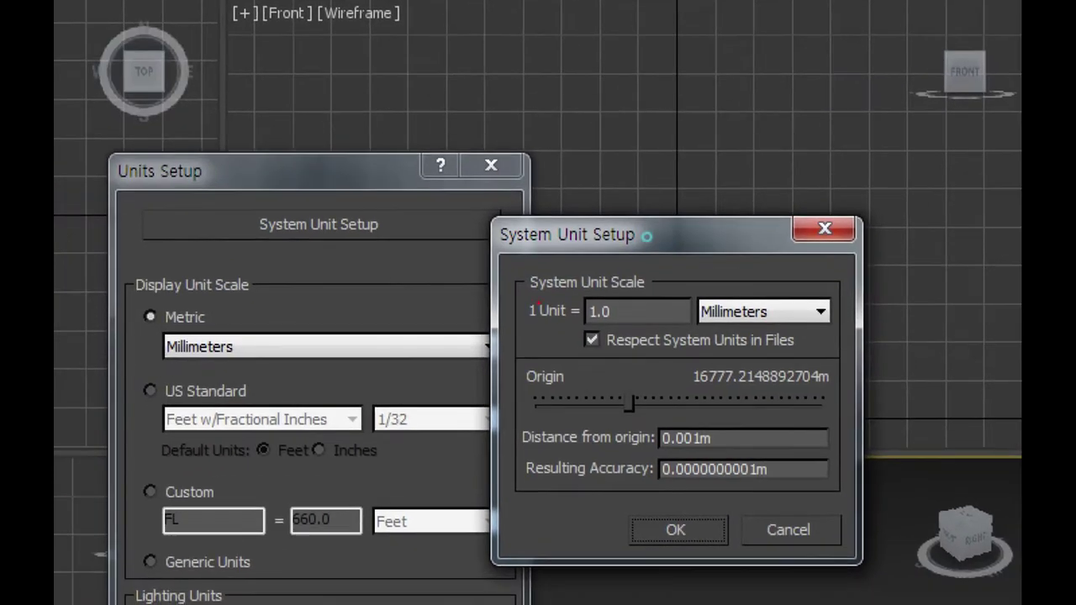
{"action": "left_click_drag", "start_coordinate": [731, 250], "coordinate": [707, 332]}
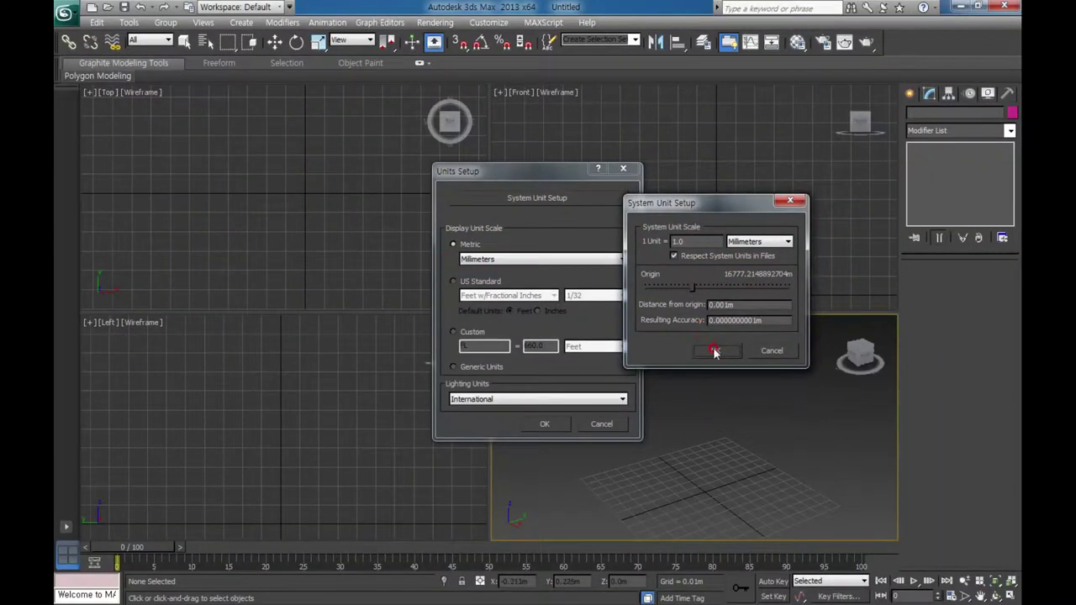
{"action": "left_click", "coordinate": [715, 353]}
{"action": "left_click", "coordinate": [548, 422]}
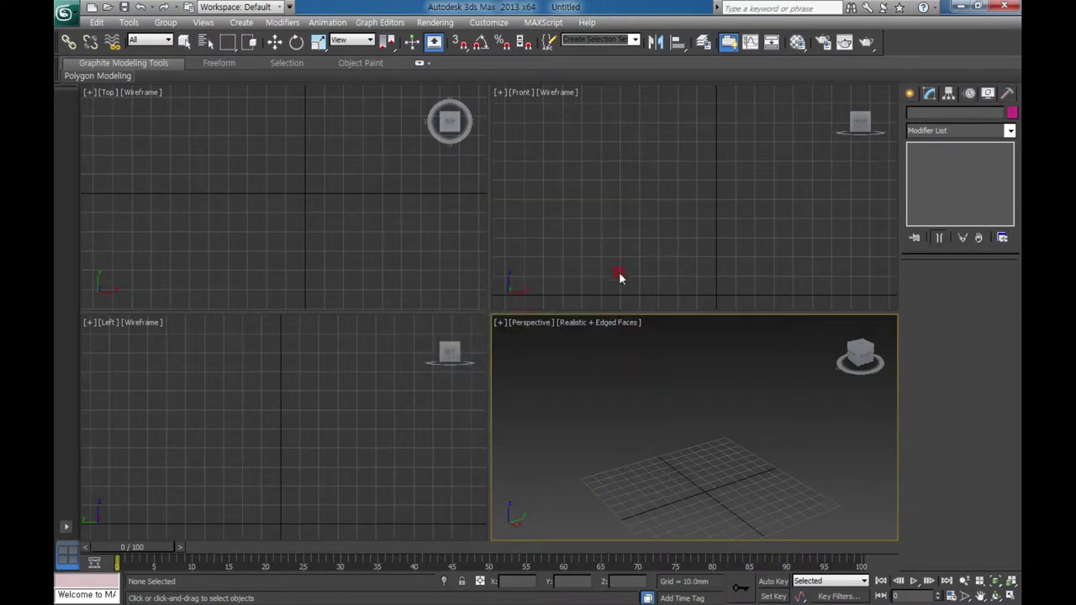
In General preferences, set Scene Undo Levels to 100 and enable Auto Window/Crossing by Direction
{"action": "left_click", "coordinate": [488, 22]}
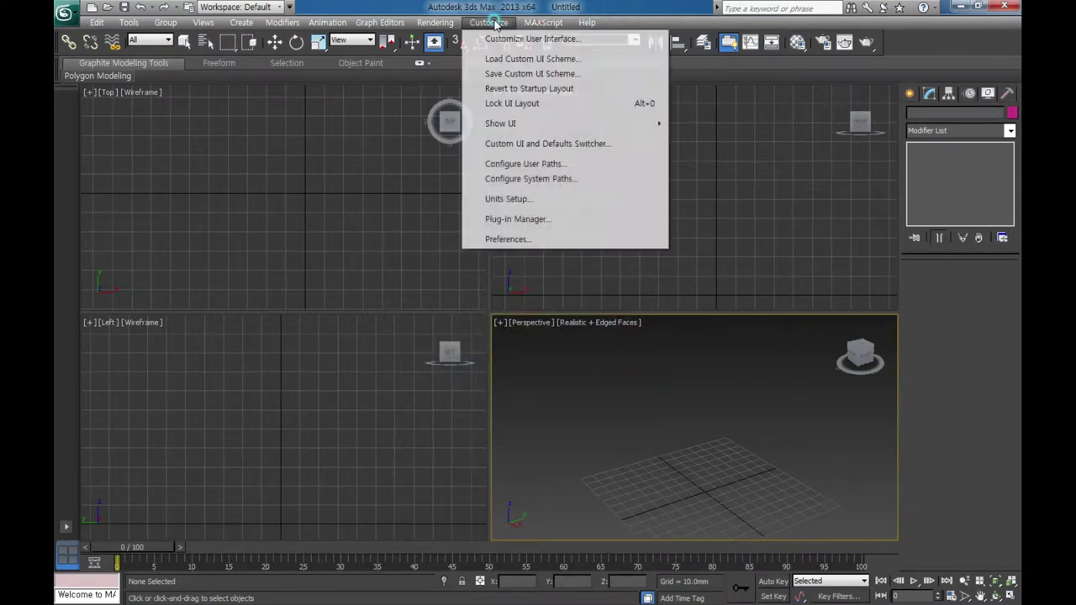
{"action": "left_click", "coordinate": [507, 240]}
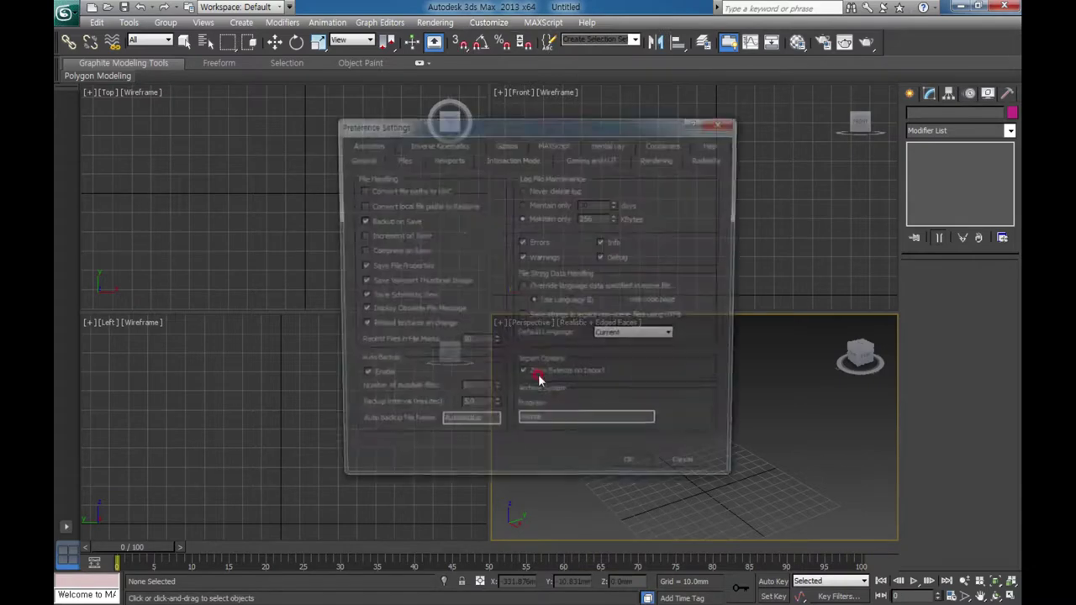
{"action": "left_click", "coordinate": [359, 158]}
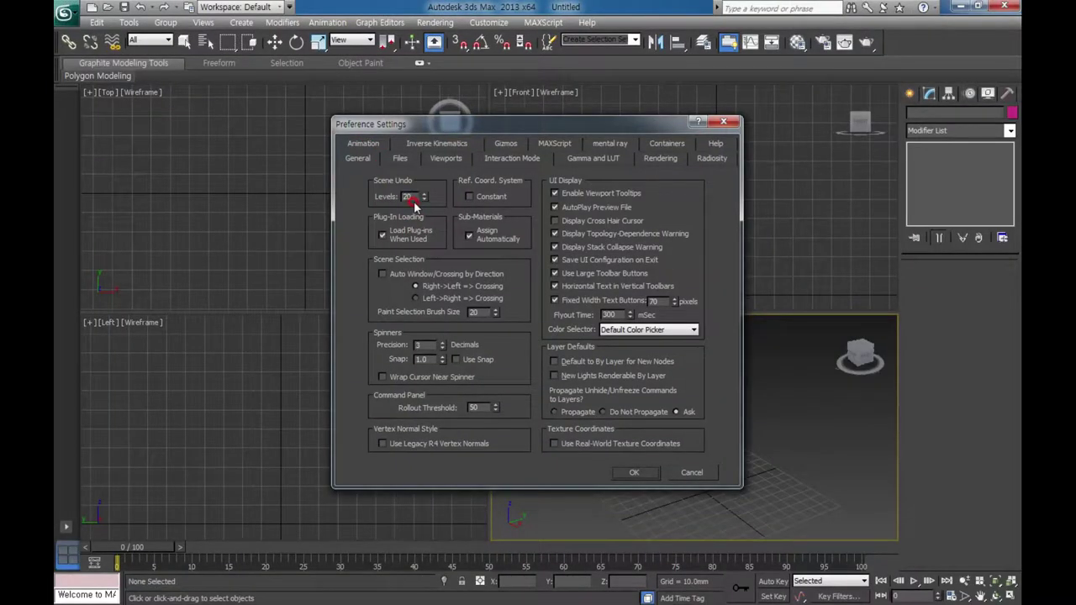
{"action": "double_click", "coordinate": [410, 198]}
{"action": "left_click", "coordinate": [380, 274]}
Set Auto Backup to 5 files every 10 minutes, then open Explorer on Documents
{"action": "left_click", "coordinate": [399, 160]}
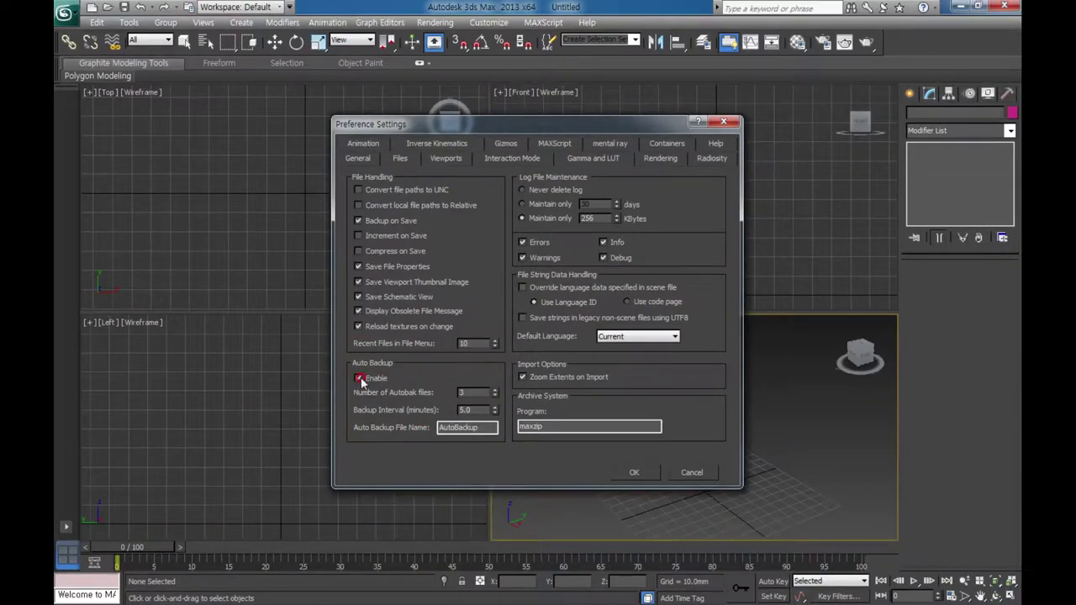
{"action": "left_click_drag", "start_coordinate": [476, 394], "coordinate": [441, 410]}
{"action": "type", "text": "5"}
{"action": "type", "text": "1"}
{"action": "type", "text": "0"}
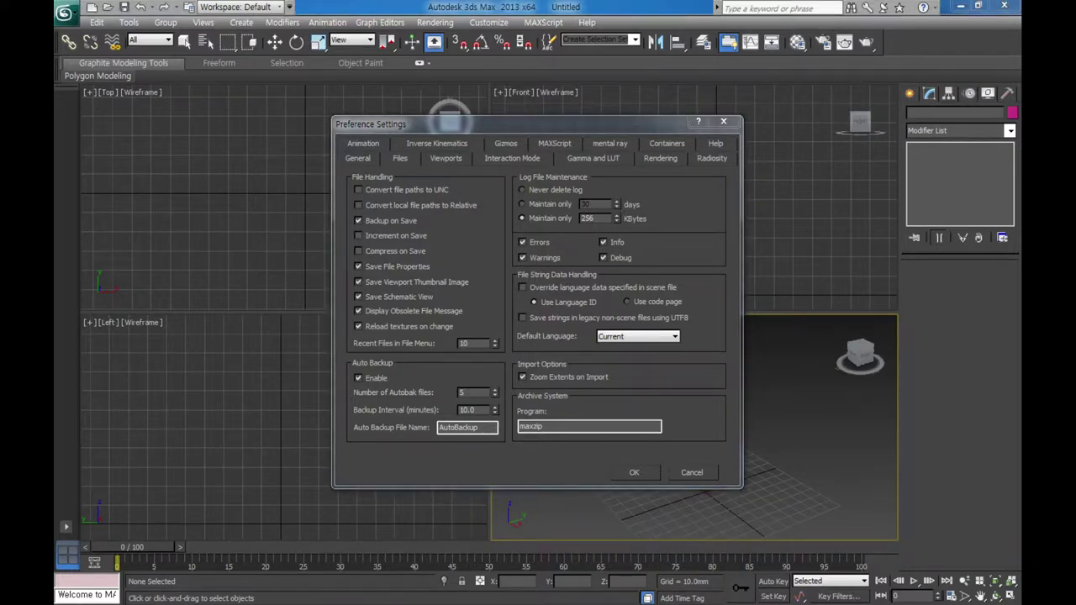
{"action": "key", "text": "super+e"}
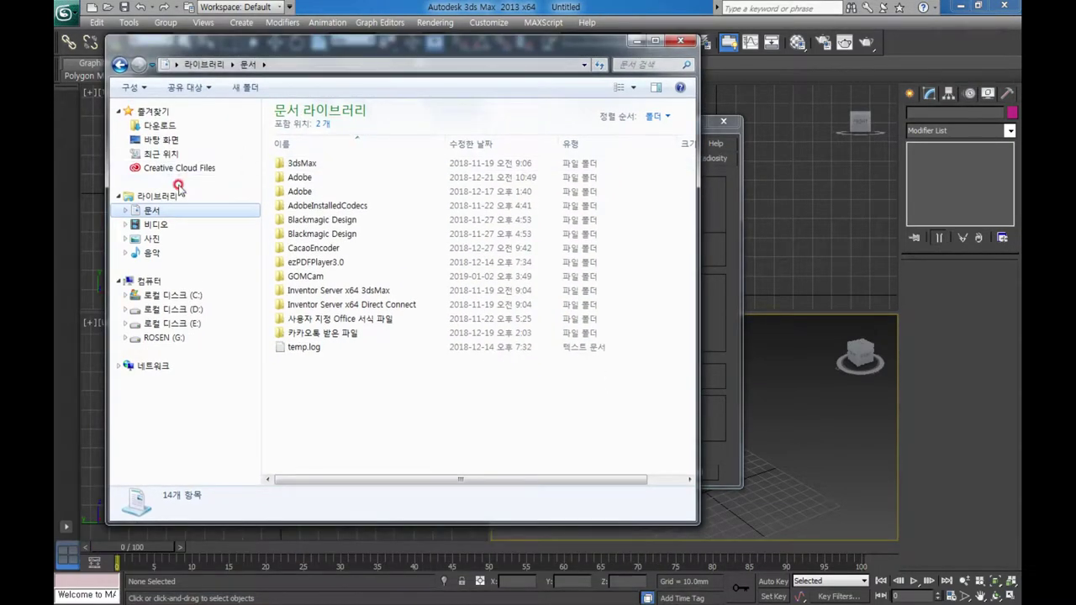
Open the 3dsMax\autoback folder showing AutoBackup01–03.max and MaxBack.bak
{"action": "double_click", "coordinate": [294, 163]}
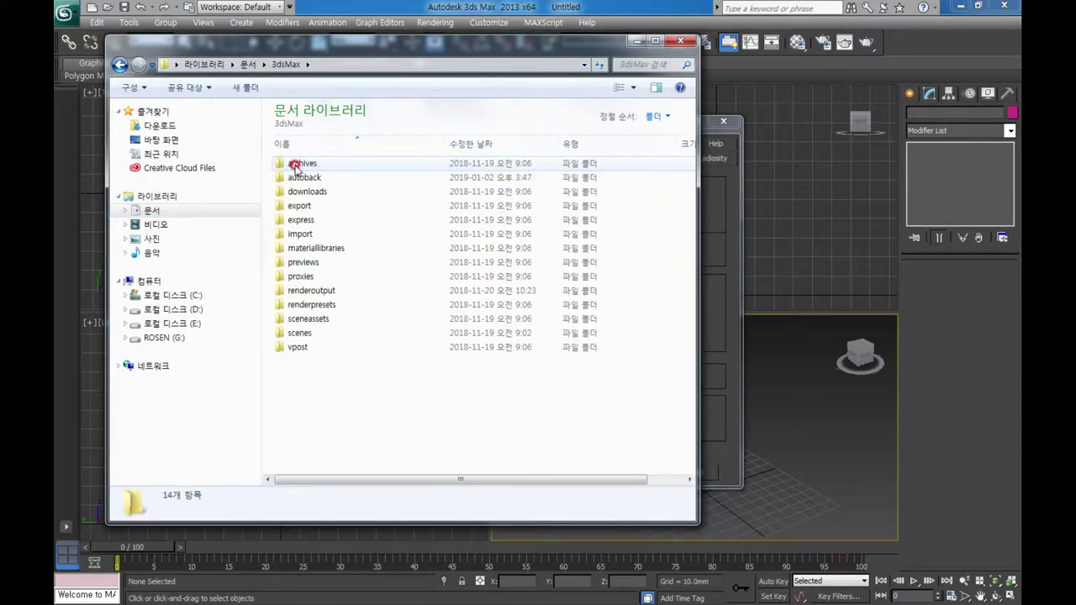
{"action": "left_click", "coordinate": [306, 178]}
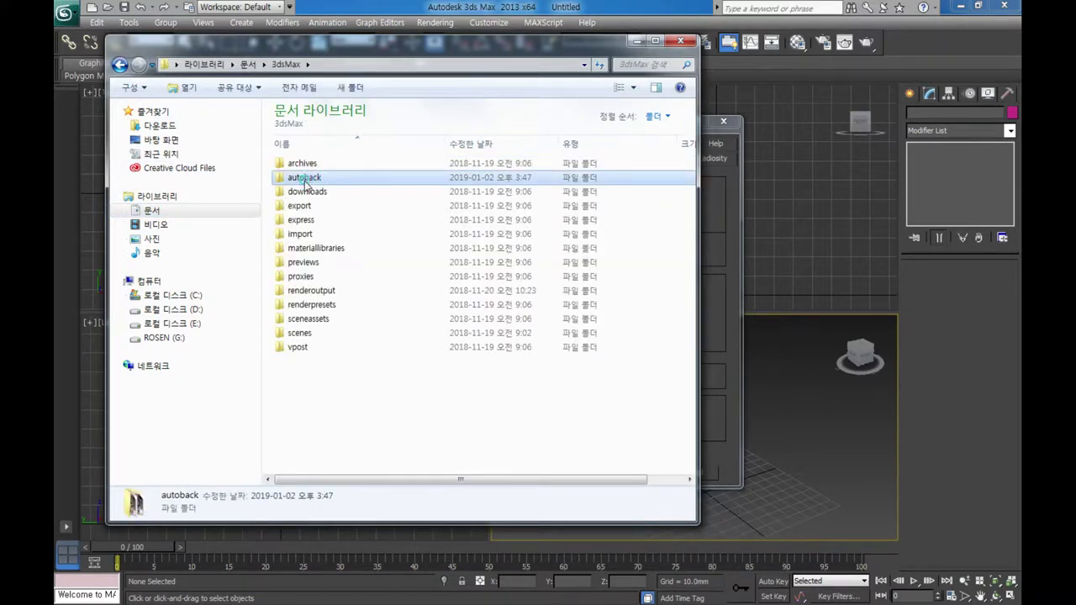
{"action": "double_click", "coordinate": [305, 179]}
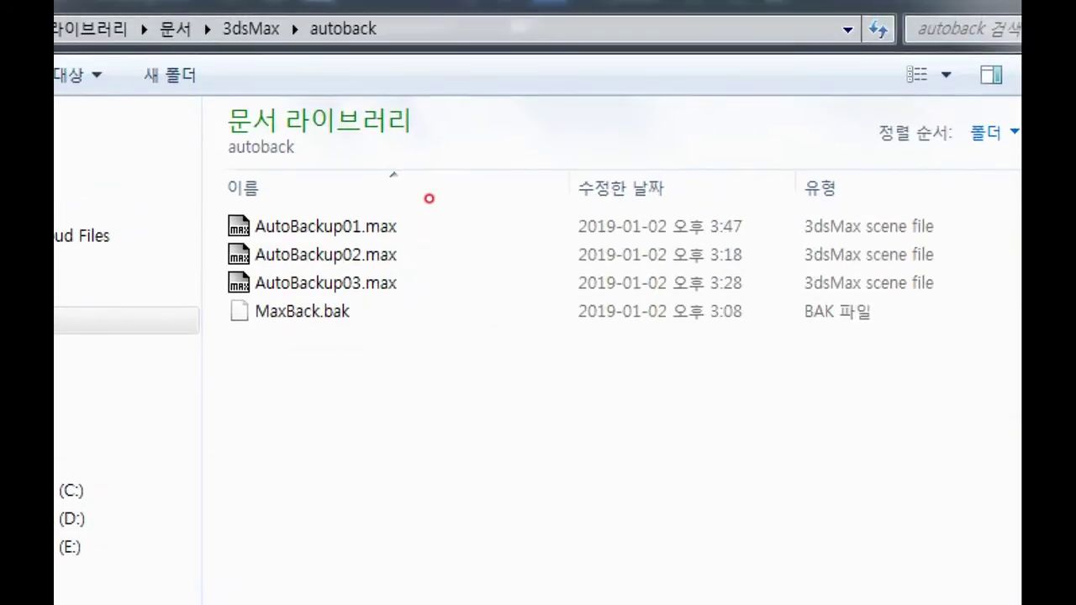
{"action": "left_click_drag", "start_coordinate": [460, 302], "coordinate": [439, 303]}
{"action": "left_click_drag", "start_coordinate": [538, 381], "coordinate": [517, 237]}
{"action": "left_click_drag", "start_coordinate": [473, 281], "coordinate": [550, 279]}
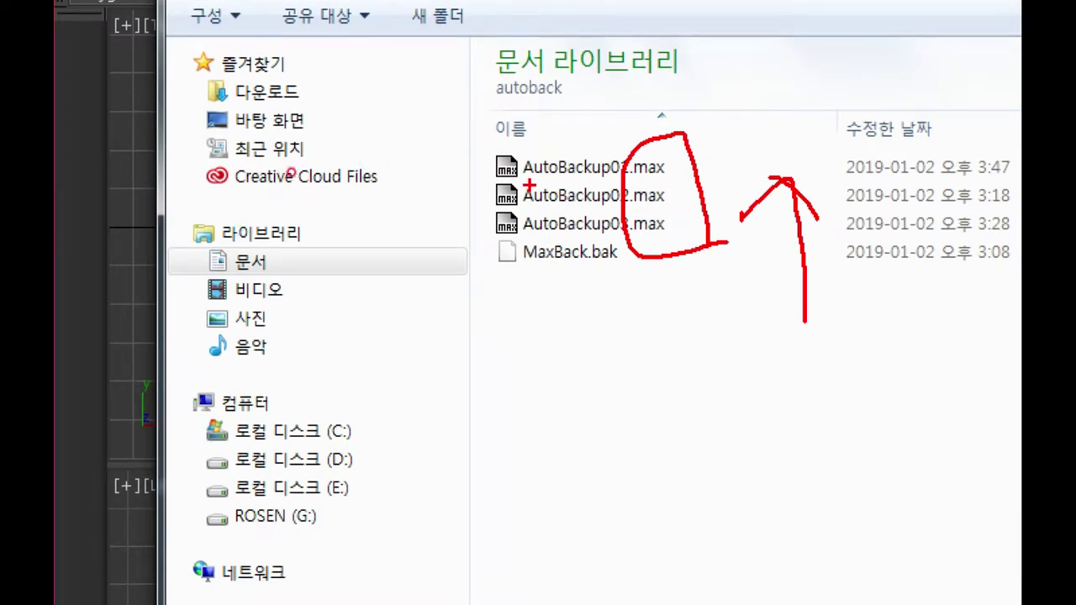
{"action": "left_click_drag", "start_coordinate": [998, 176], "coordinate": [489, 176]}
{"action": "left_click_drag", "start_coordinate": [642, 152], "coordinate": [622, 181]}
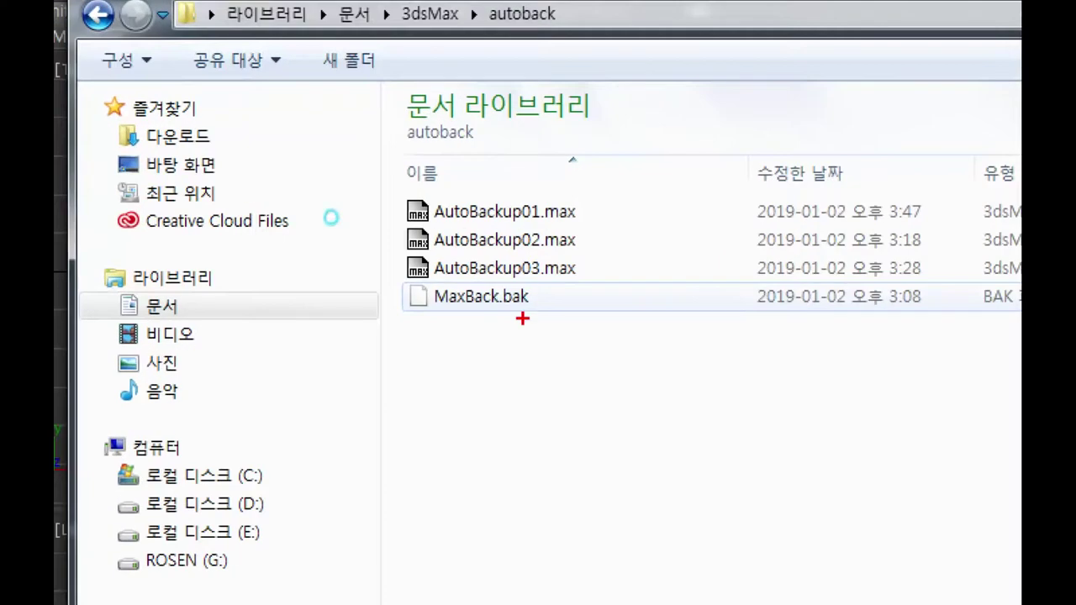
{"action": "left_click_drag", "start_coordinate": [327, 217], "coordinate": [353, 217]}
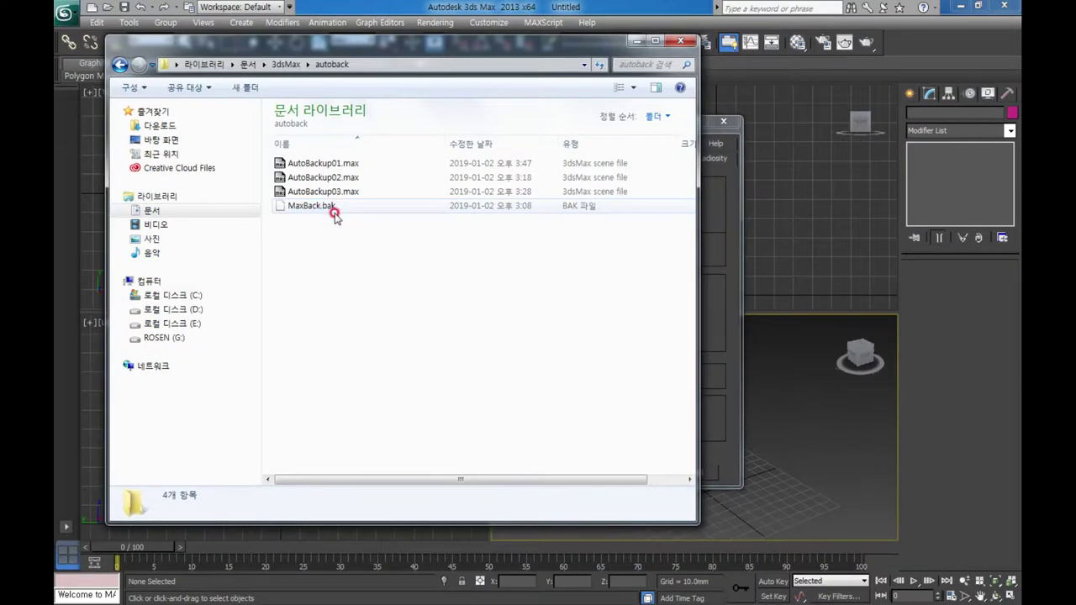
Rename MaxBack.bak to MaxBack.max, accept the extension warning, and close Explorer
{"action": "left_click", "coordinate": [333, 209]}
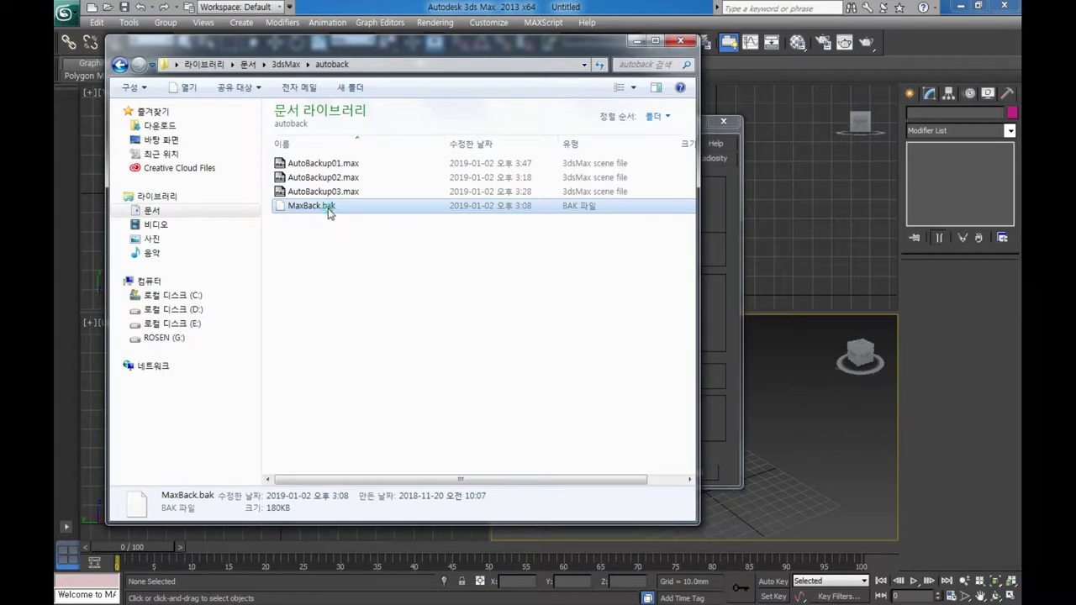
{"action": "left_click", "coordinate": [325, 207]}
{"action": "left_click", "coordinate": [326, 207]}
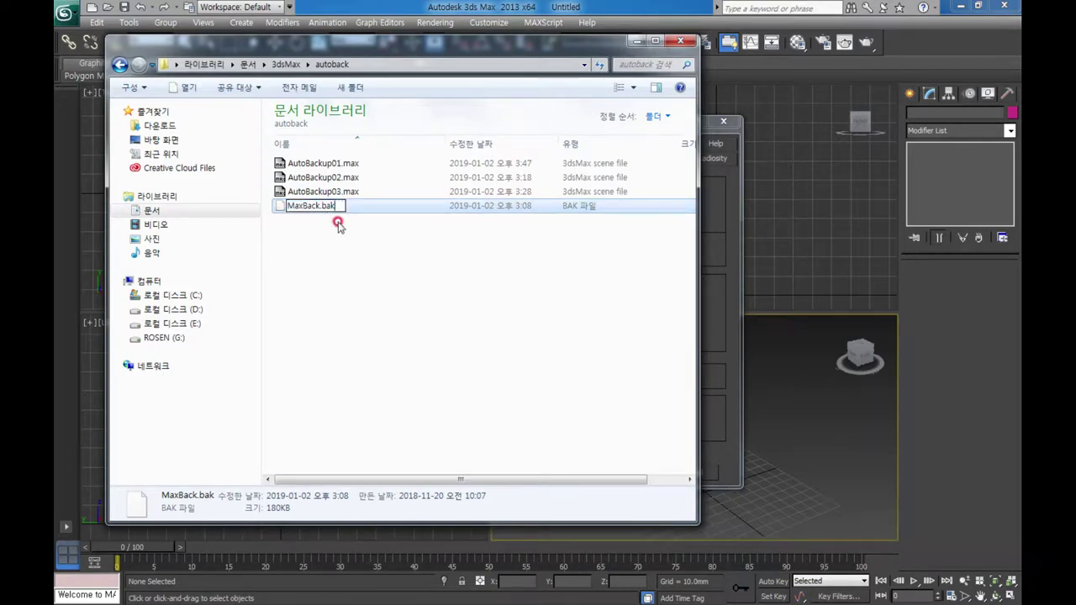
{"action": "key", "text": "BackSpace"}
{"action": "key", "text": "BackSpace"}
{"action": "key", "text": "BackSpace"}
{"action": "key", "text": "Return"}
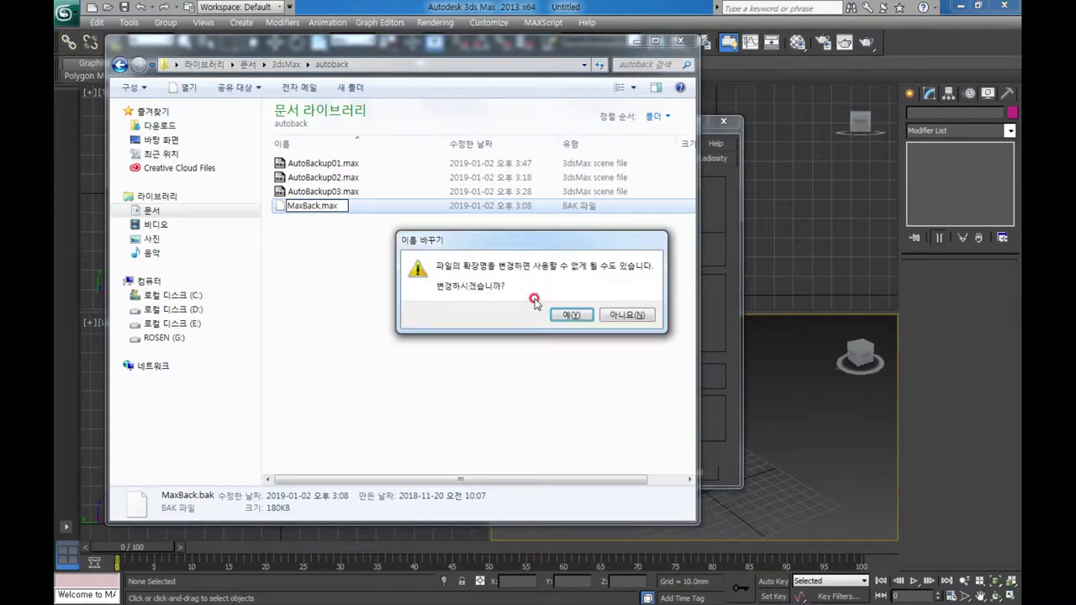
{"action": "left_click", "coordinate": [563, 311]}
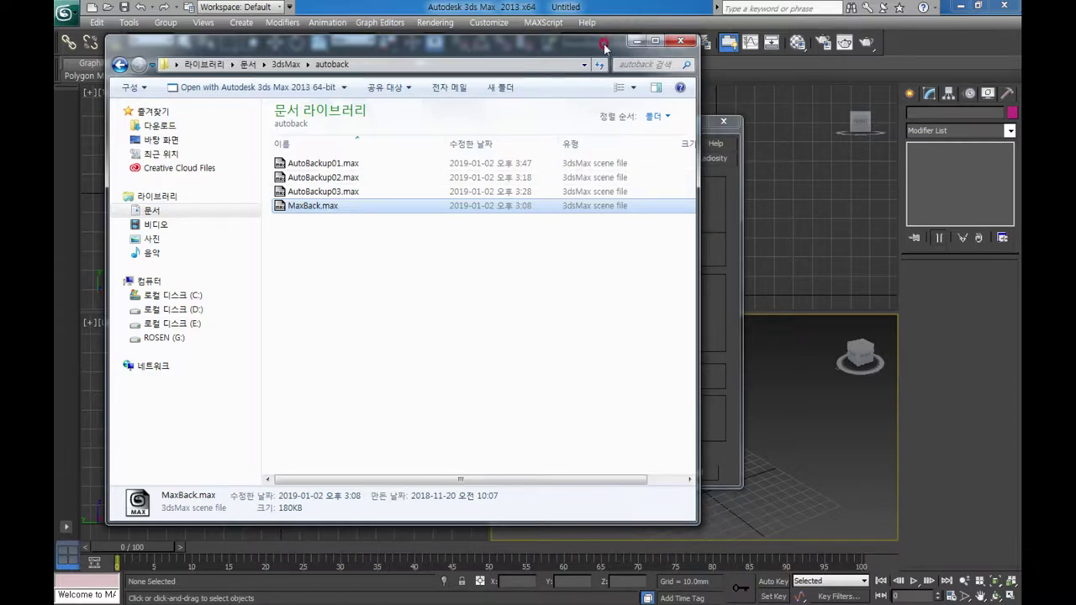
{"action": "left_click_drag", "start_coordinate": [605, 47], "coordinate": [635, 42]}
{"action": "left_click", "coordinate": [710, 36]}
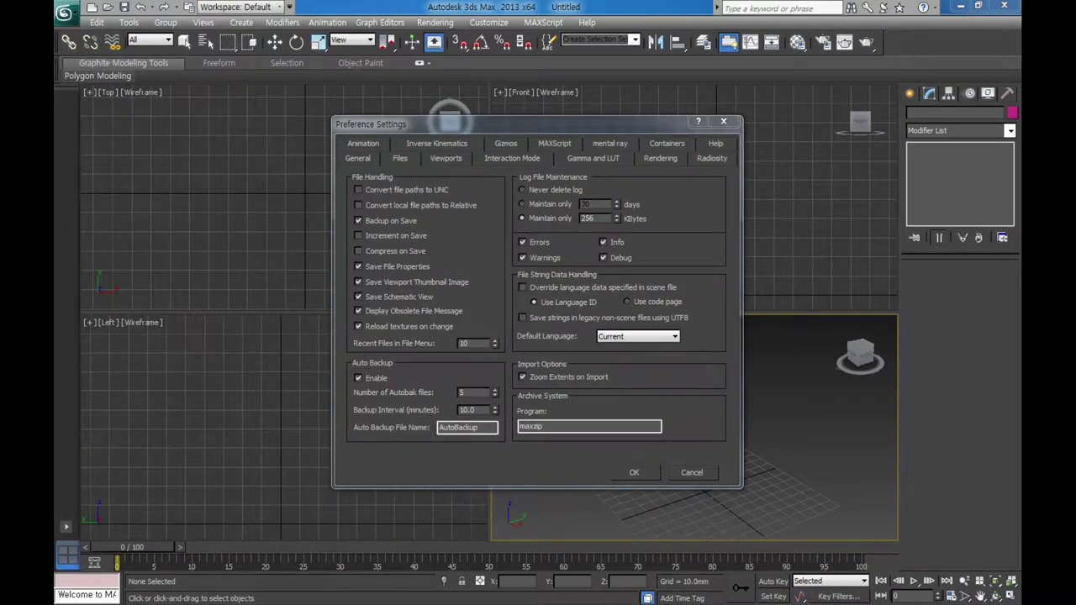
Close Preferences and hide the Graphite Modeling Tools ribbon and the viewport layout tabs
{"action": "left_click", "coordinate": [637, 472]}
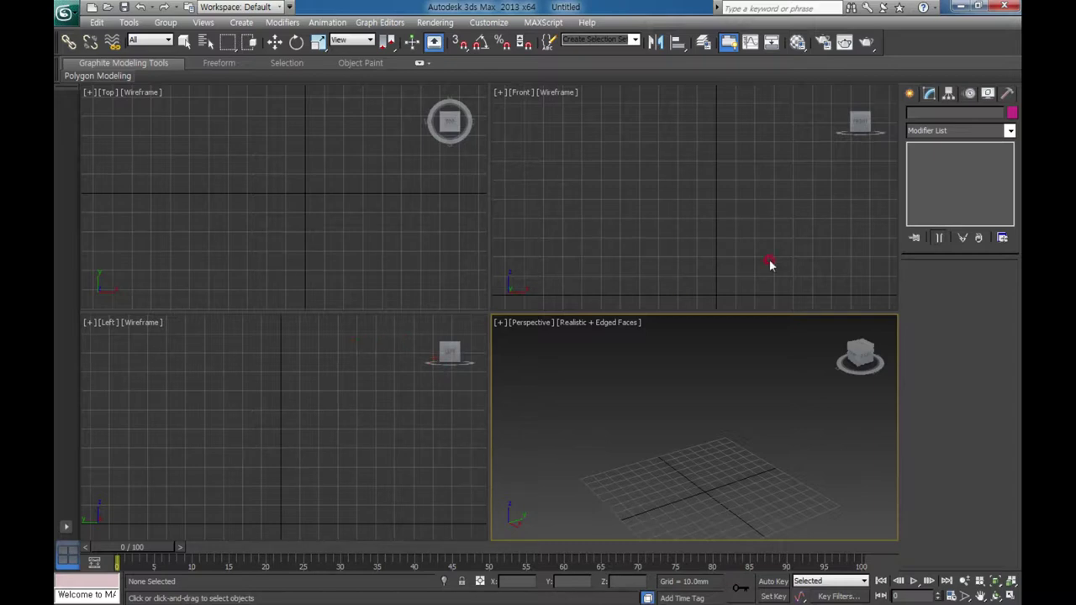
{"action": "right_click", "coordinate": [896, 42]}
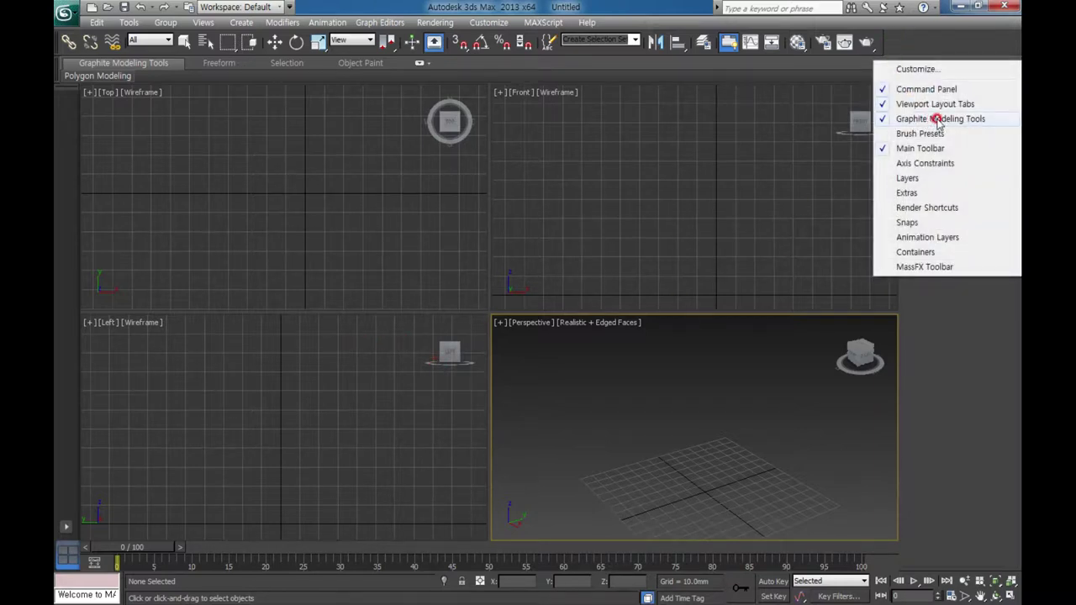
{"action": "left_click", "coordinate": [937, 121]}
{"action": "right_click", "coordinate": [919, 42]}
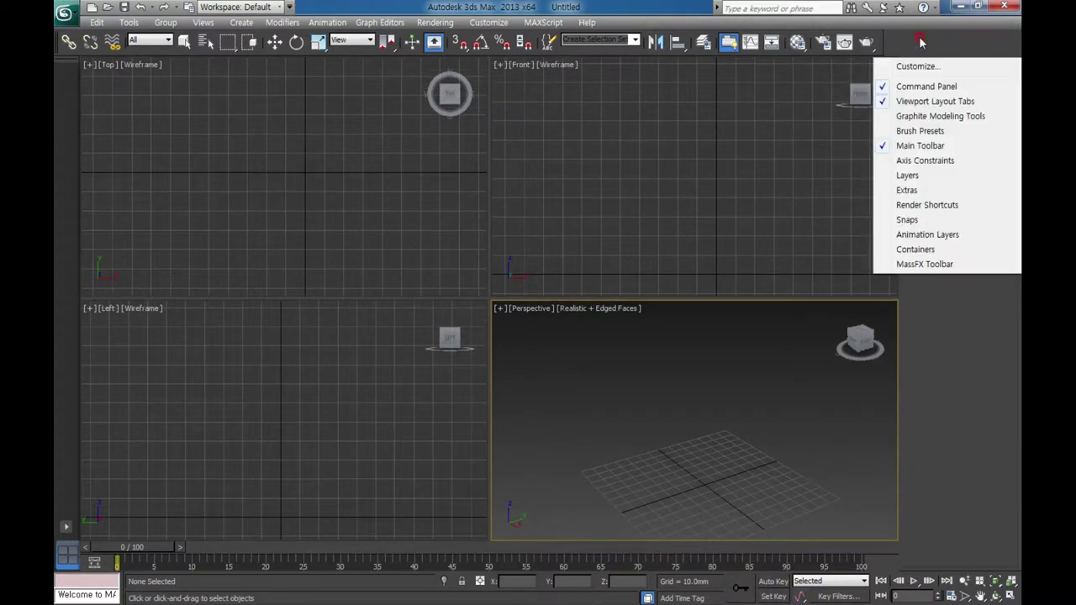
{"action": "left_click", "coordinate": [918, 102]}
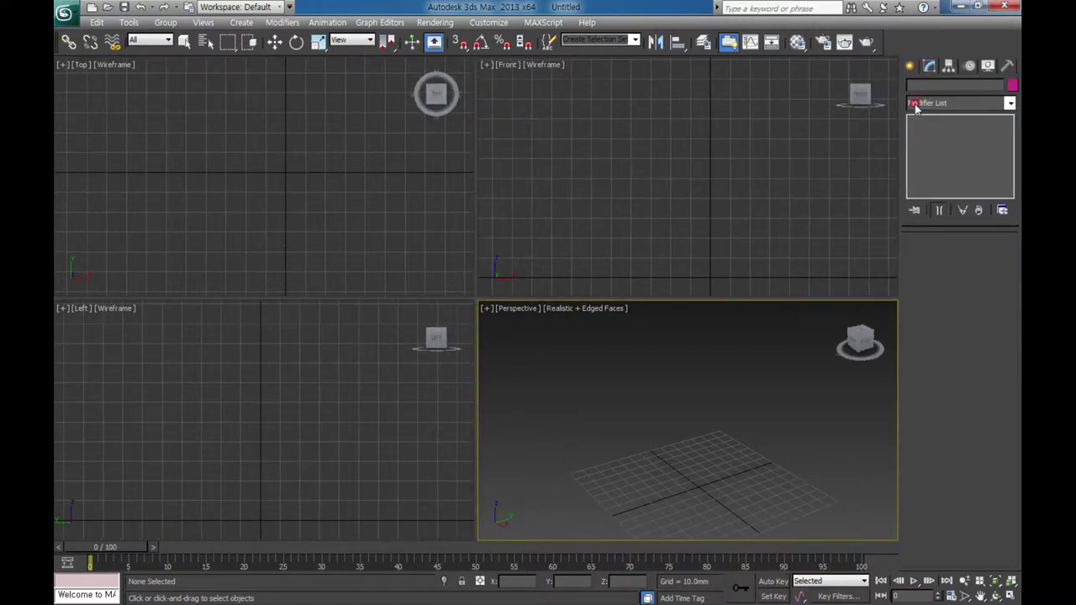
Put the Extras toolbar's Array tool on the main toolbar and close the floating Extras toolbar
{"action": "right_click", "coordinate": [894, 47]}
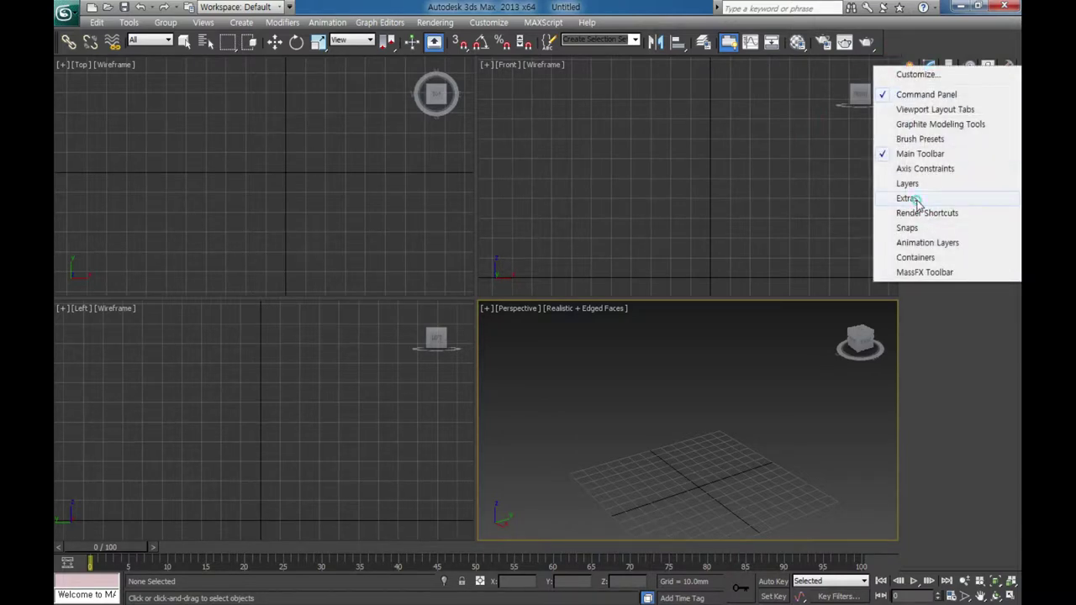
{"action": "left_click", "coordinate": [648, 246]}
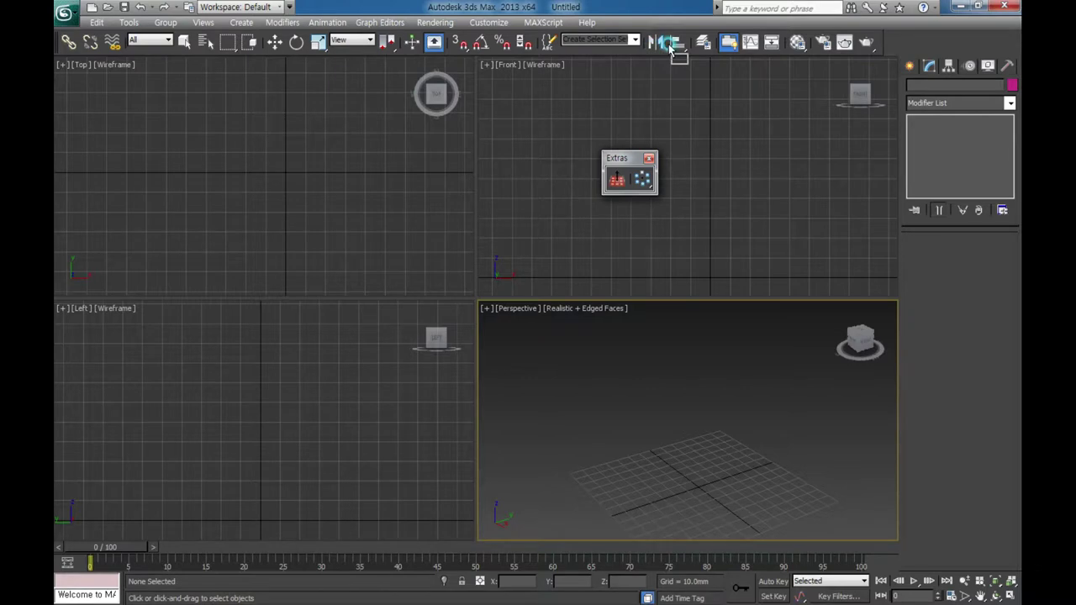
{"action": "left_click_drag", "start_coordinate": [672, 48], "coordinate": [673, 48], "text": "alt"}
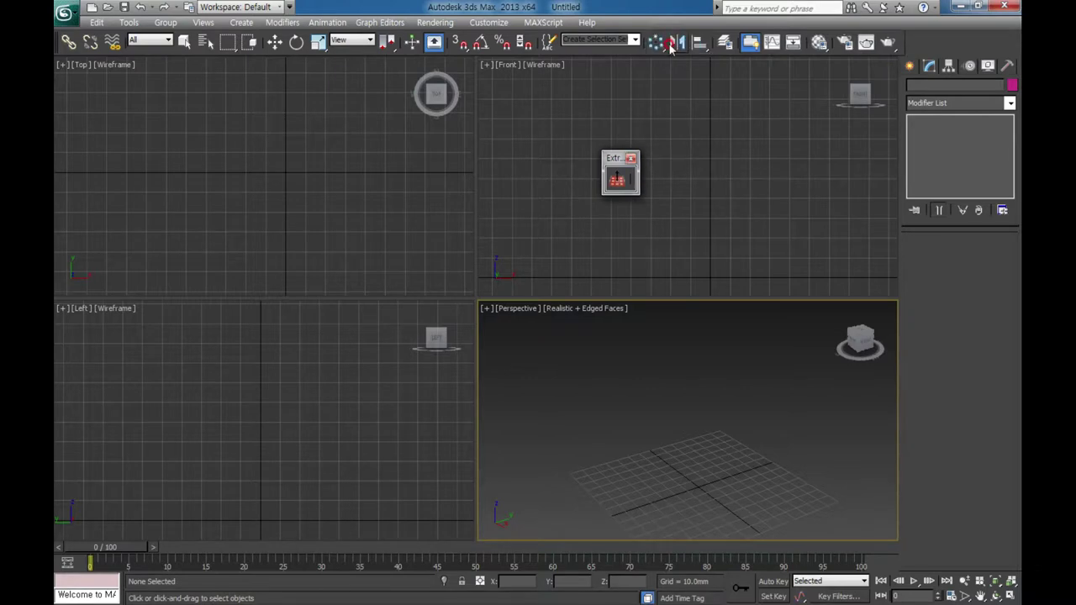
{"action": "left_click", "coordinate": [631, 159]}
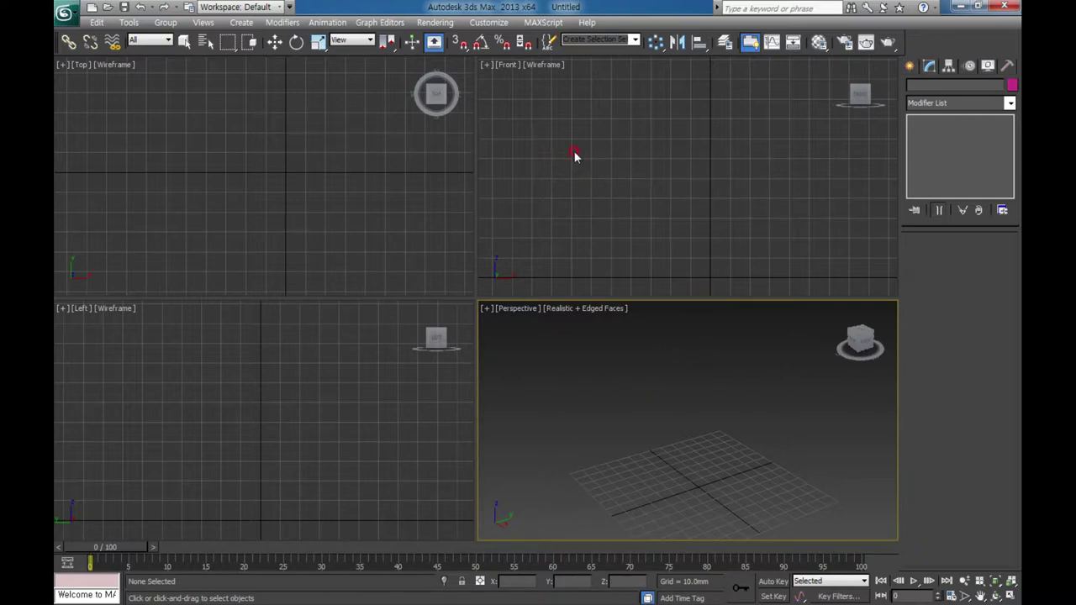
Save the current interface as the custom UI scheme My_02.ui with default scheme options
{"action": "left_click", "coordinate": [497, 23]}
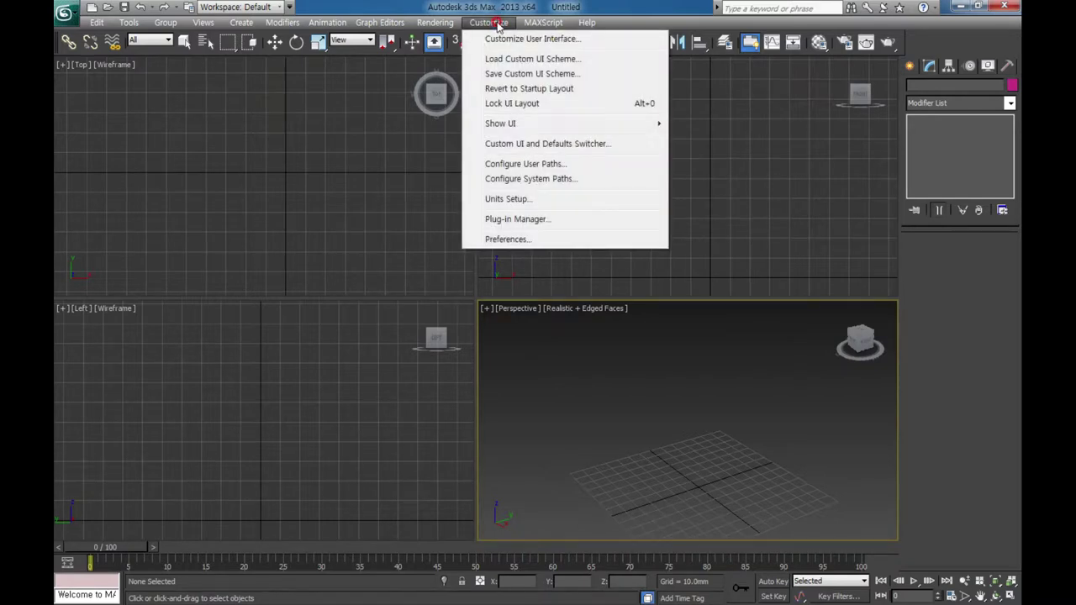
{"action": "left_click", "coordinate": [525, 74]}
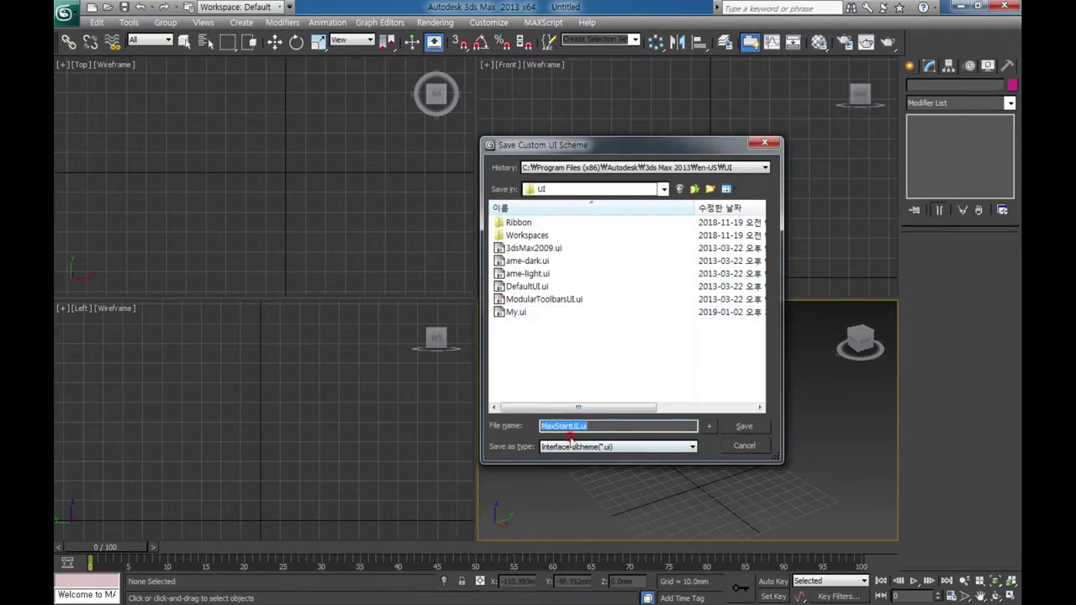
{"action": "type", "text": "My"}
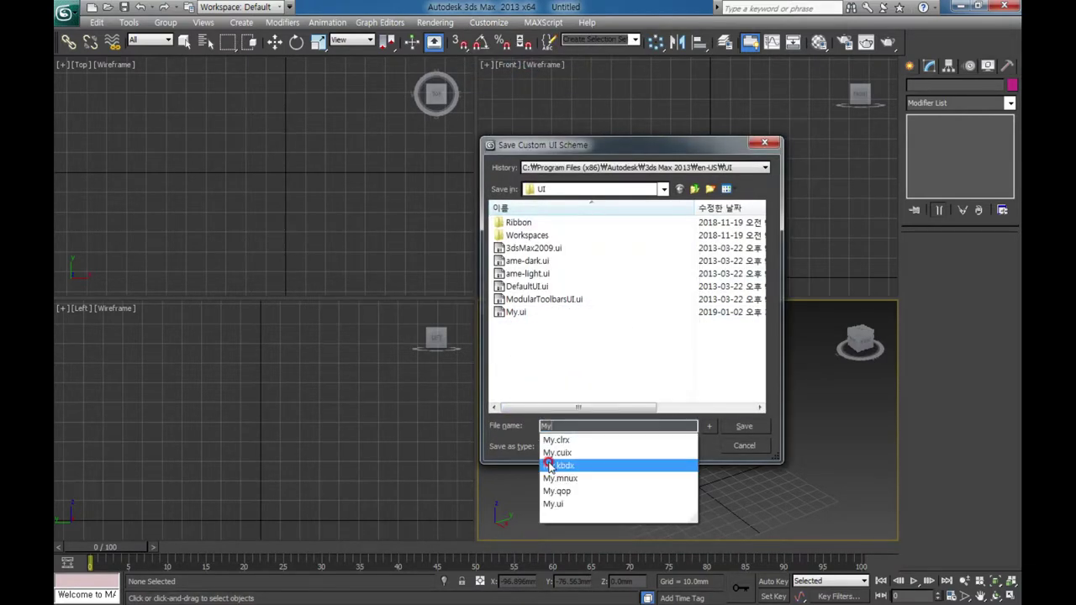
{"action": "type", "text": "_02"}
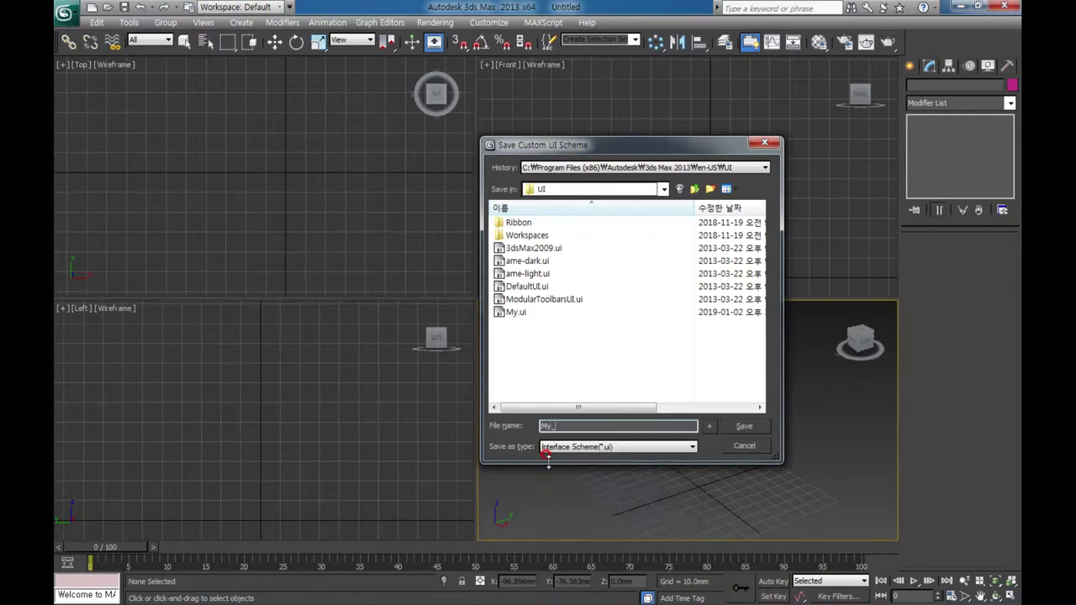
{"action": "left_click", "coordinate": [744, 426]}
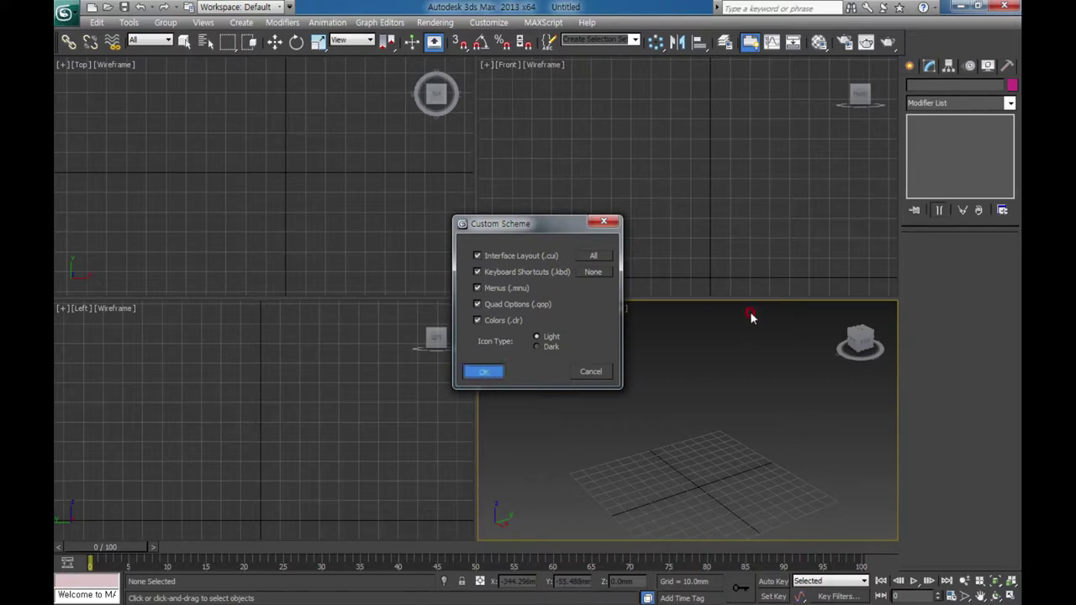
{"action": "key", "text": "Return"}
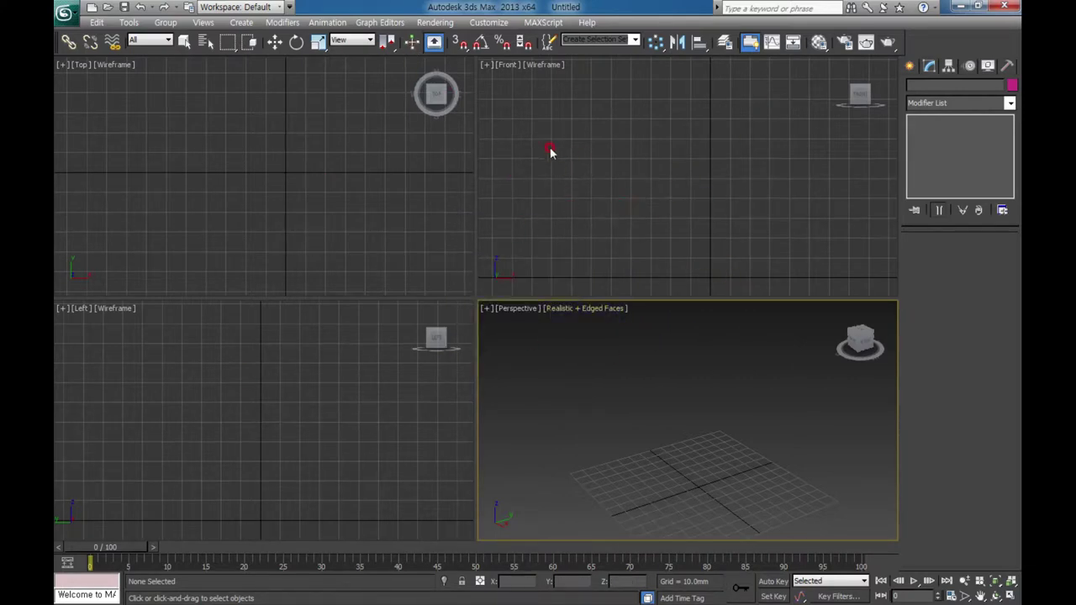
{"action": "left_click", "coordinate": [500, 25]}
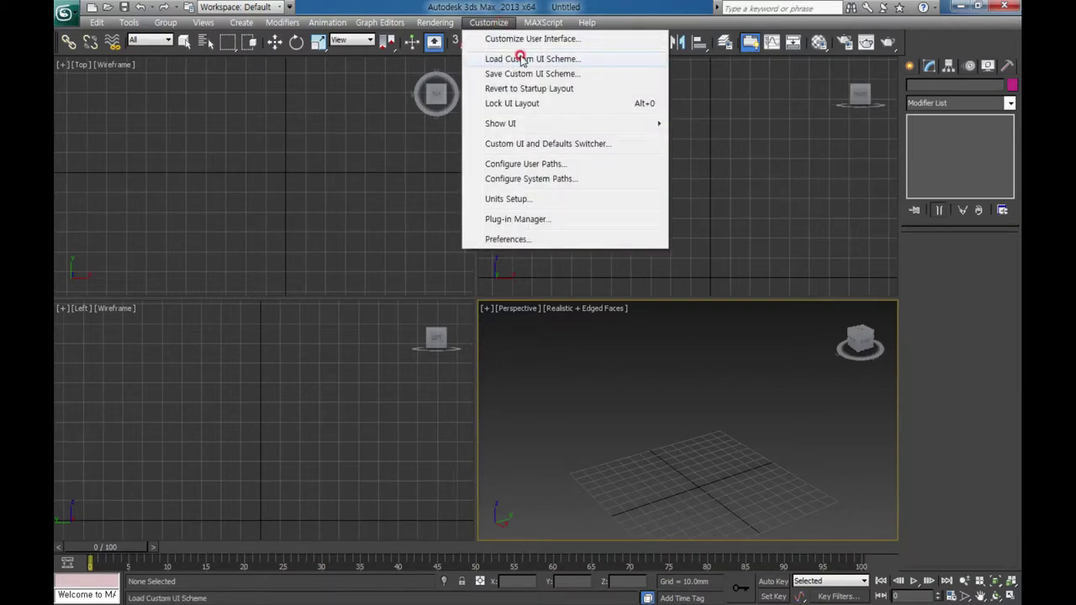
Load a saved .ui scheme and acknowledge that it applies after restarting
{"action": "left_click", "coordinate": [516, 59]}
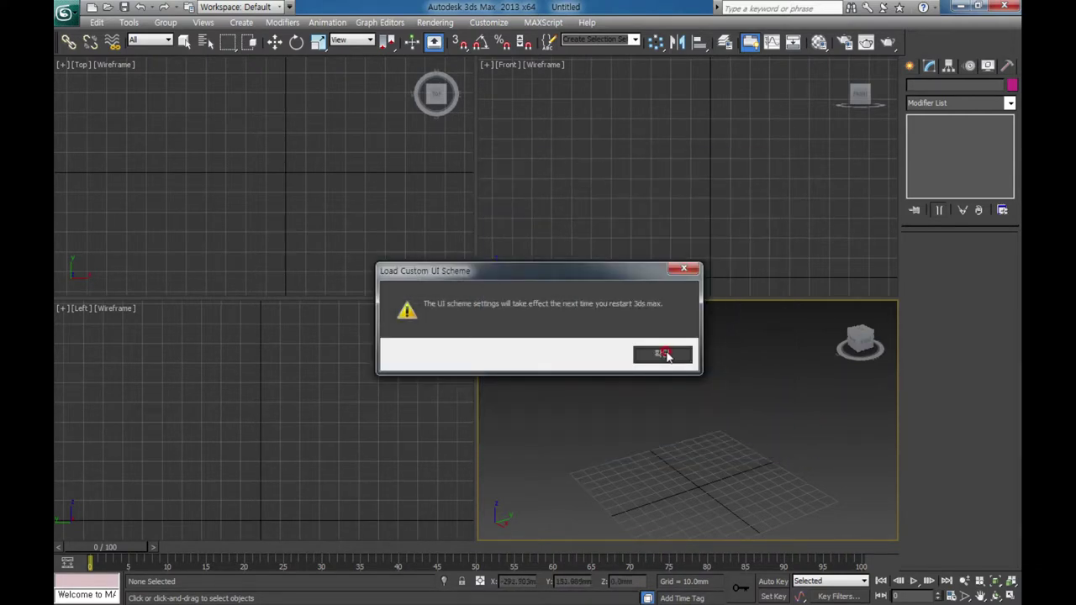
{"action": "left_click", "coordinate": [660, 354]}
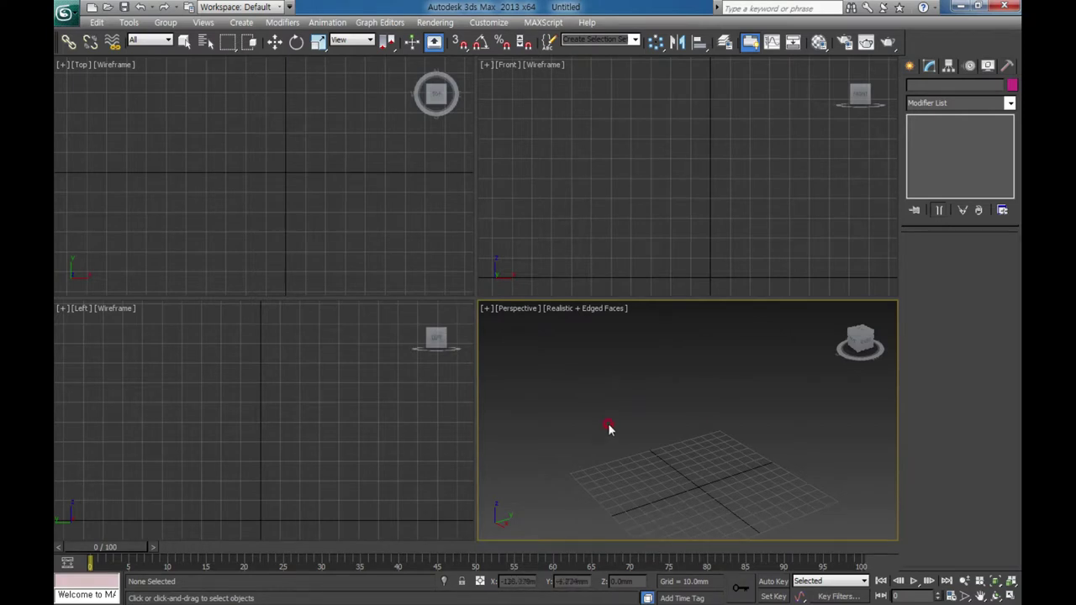
Draw the box Box001 in the Top viewport and open its parameters in the Modify panel
{"action": "left_click", "coordinate": [909, 66]}
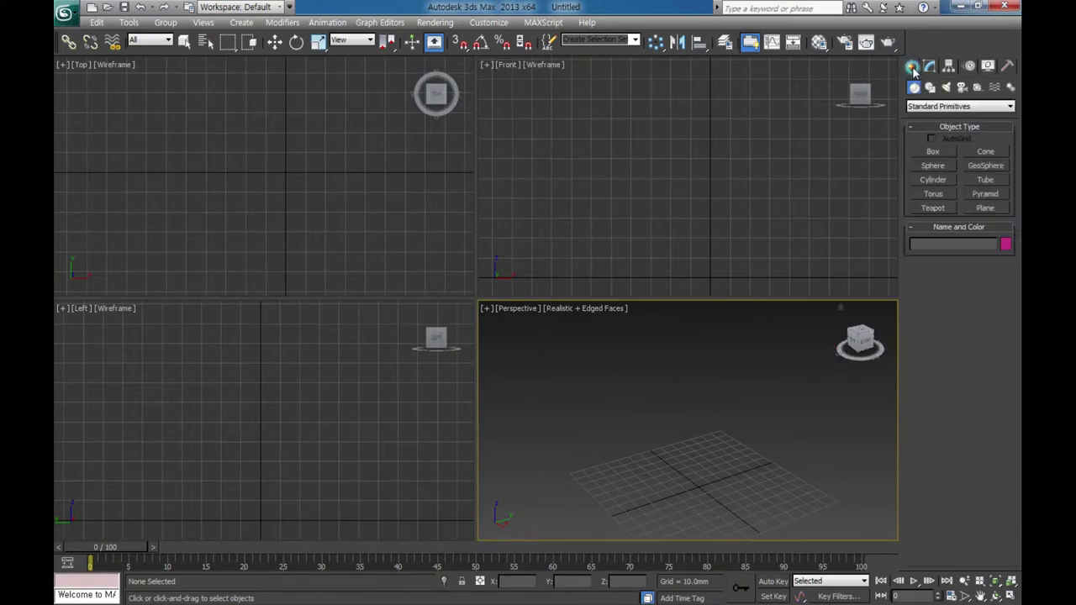
{"action": "left_click", "coordinate": [937, 152]}
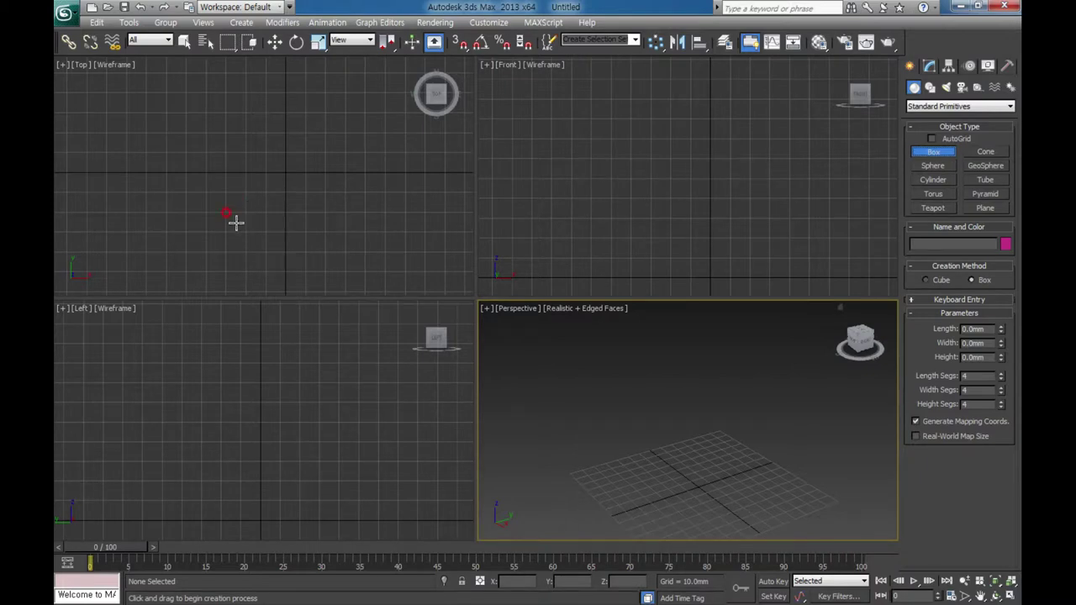
{"action": "mouse_move", "coordinate": [236, 223]}
{"action": "left_mouse_down"}
{"action": "mouse_move", "coordinate": [249, 173]}
{"action": "mouse_move", "coordinate": [311, 137]}
{"action": "mouse_move", "coordinate": [340, 137]}
{"action": "left_mouse_up"}
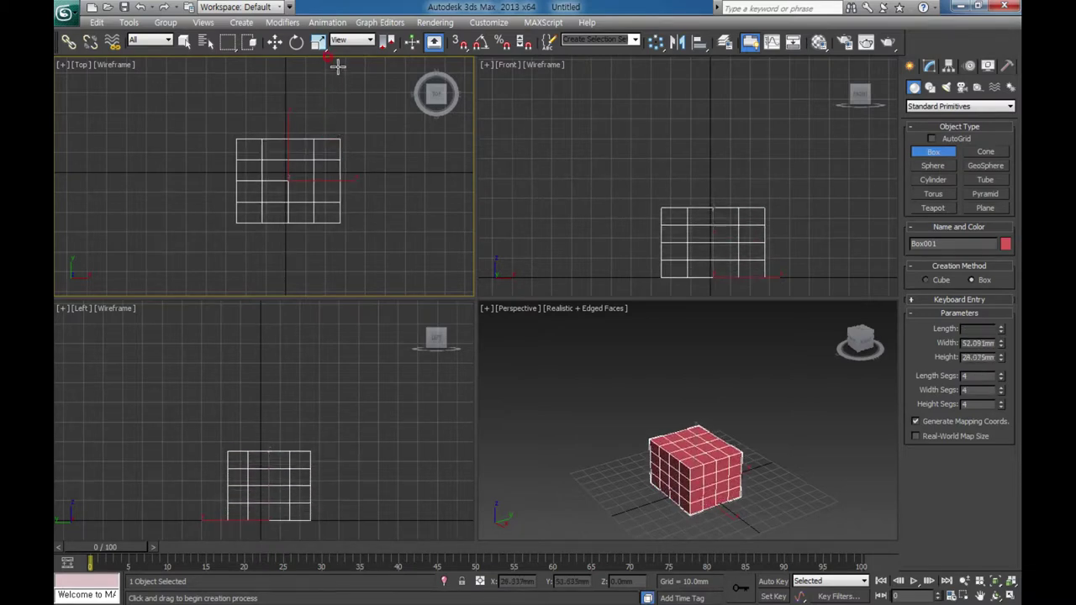
{"action": "left_click", "coordinate": [327, 25]}
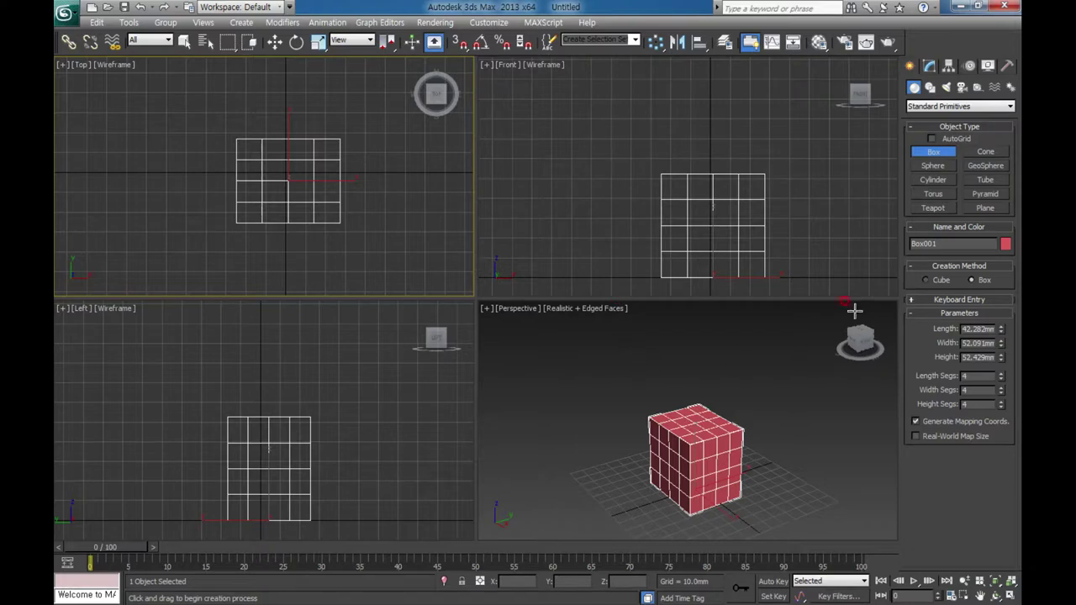
{"action": "left_click", "coordinate": [929, 66]}
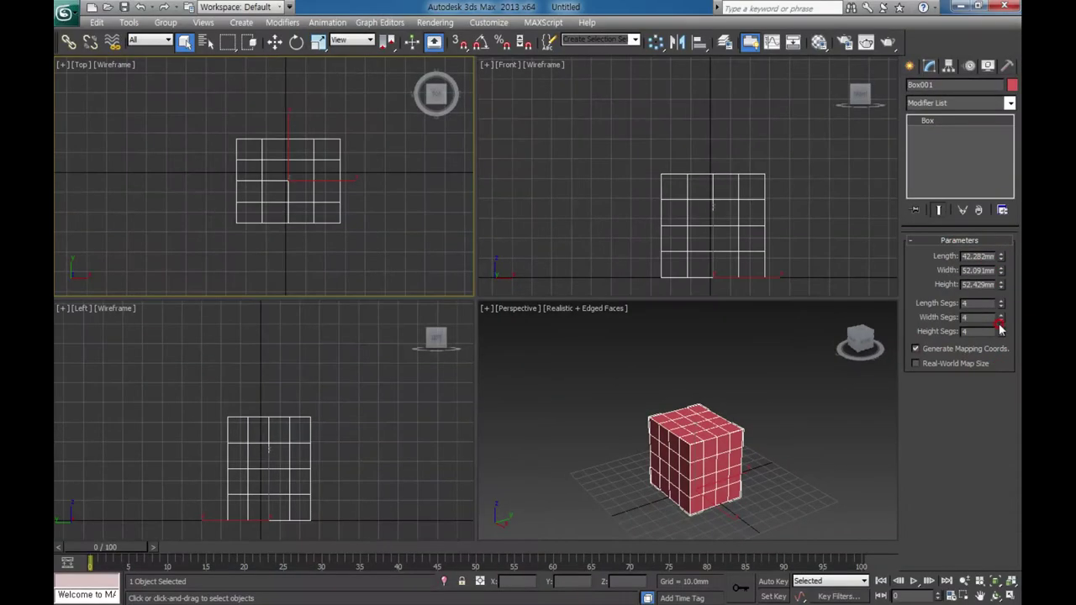
Make Box001 a 100 mm cube by setting its length, width and height to 100
{"action": "double_click", "coordinate": [971, 256]}
{"action": "type", "text": "100"}
{"action": "key", "text": "Return"}
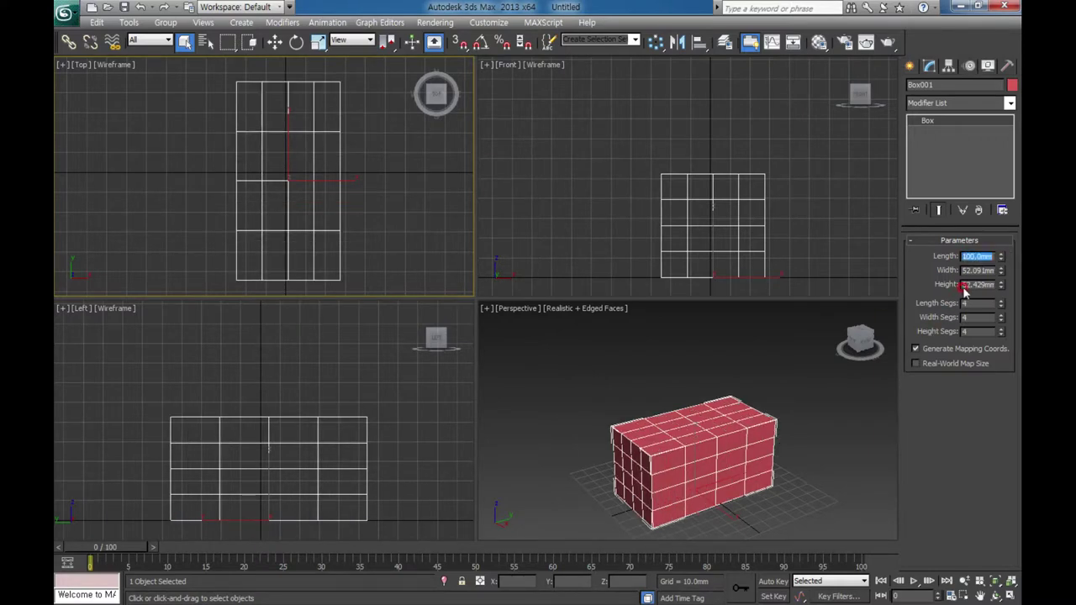
{"action": "double_click", "coordinate": [971, 269]}
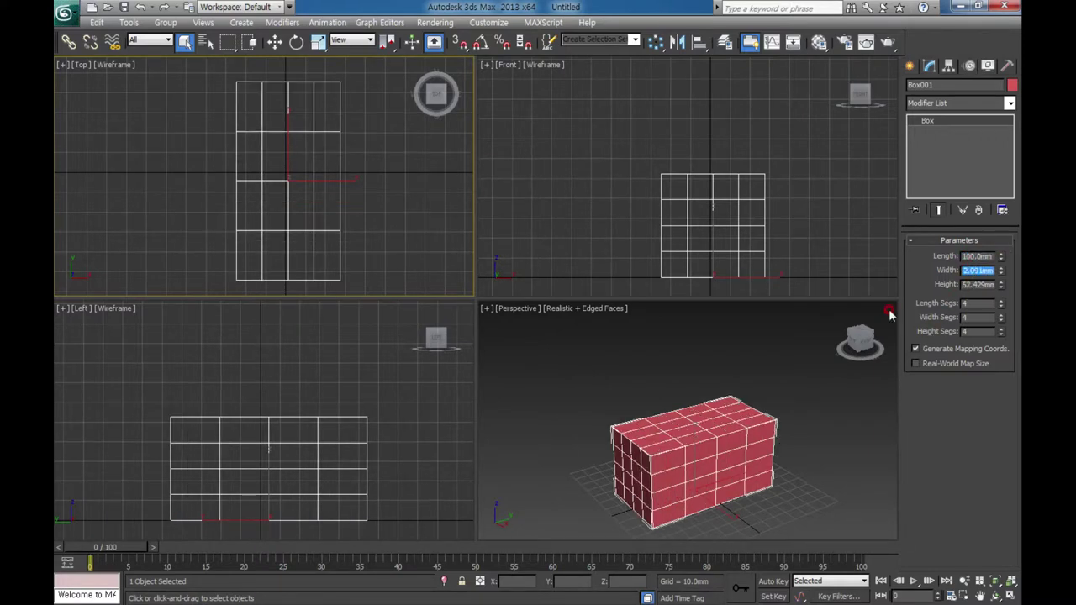
{"action": "type", "text": "100"}
{"action": "key", "text": "Tab"}
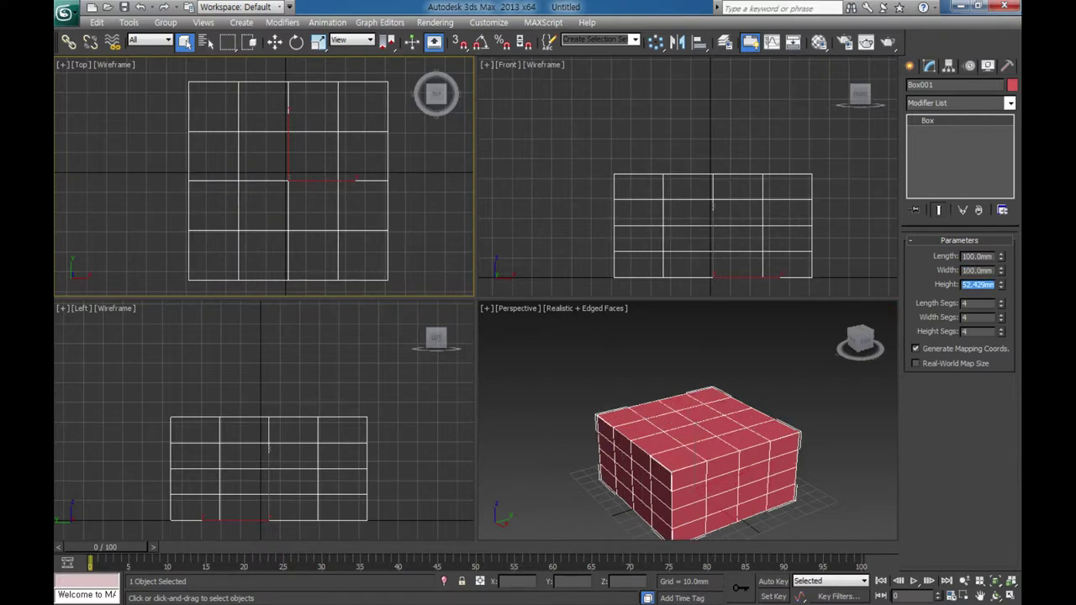
{"action": "type", "text": "100"}
{"action": "key", "text": "Tab"}
Set the box's length, width and height segments to 4
{"action": "type", "text": "1"}
{"action": "key", "text": "Tab"}
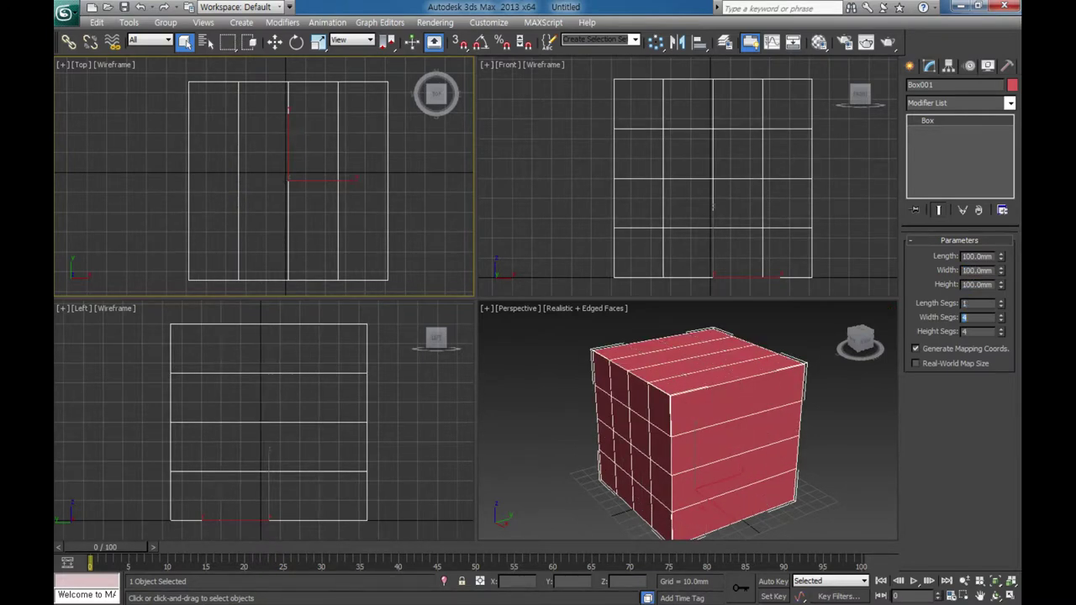
{"action": "type", "text": "1"}
{"action": "key", "text": "Tab"}
{"action": "type", "text": "1"}
{"action": "key", "text": "Tab"}
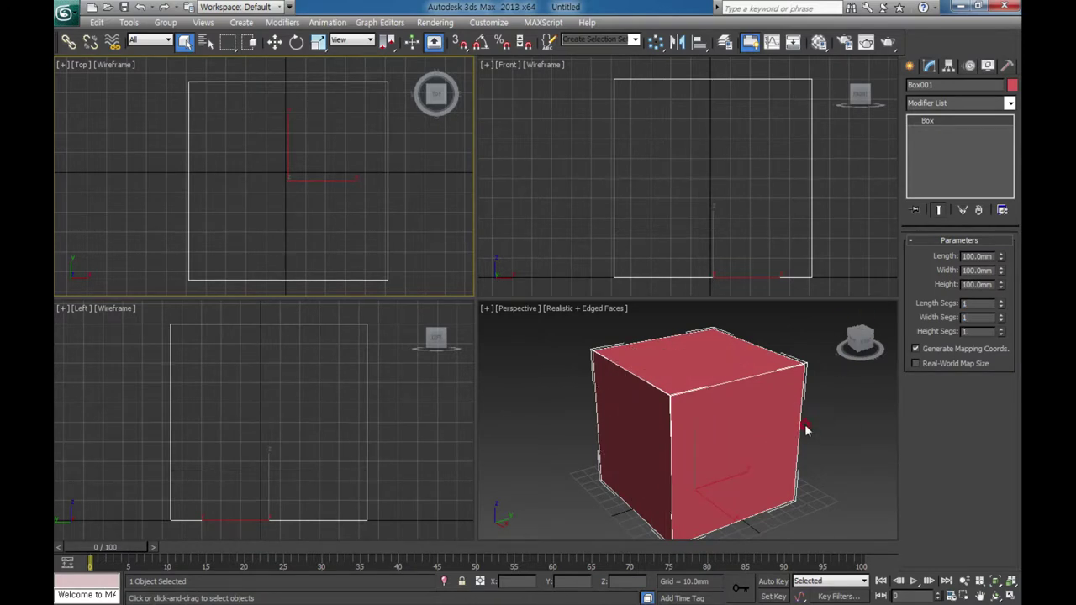
{"action": "middle_click_drag", "start_coordinate": [714, 410], "coordinate": [729, 406]}
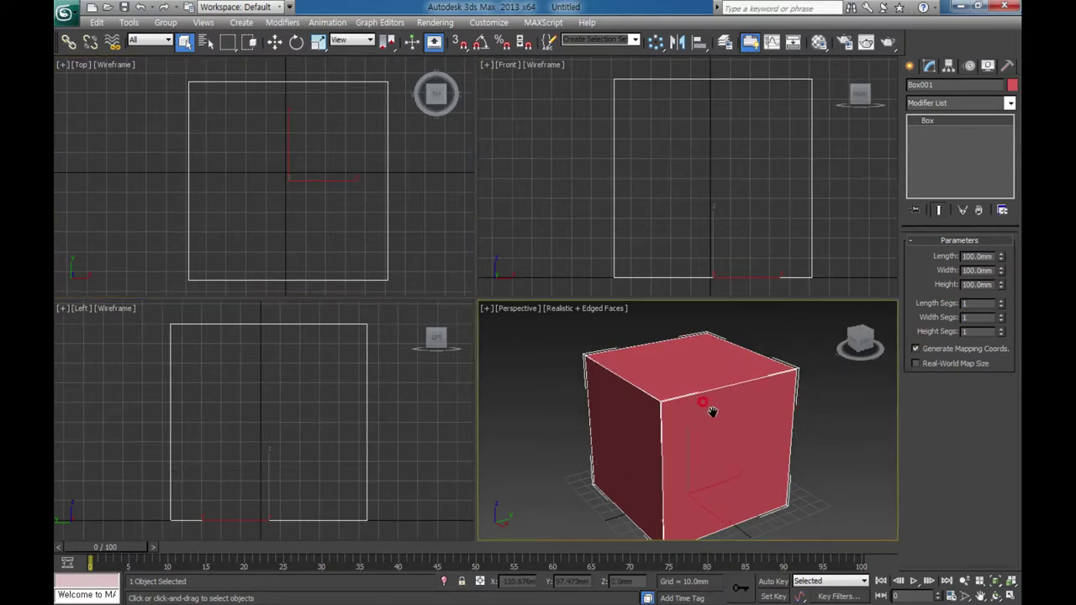
{"action": "left_click_drag", "start_coordinate": [968, 304], "coordinate": [922, 311]}
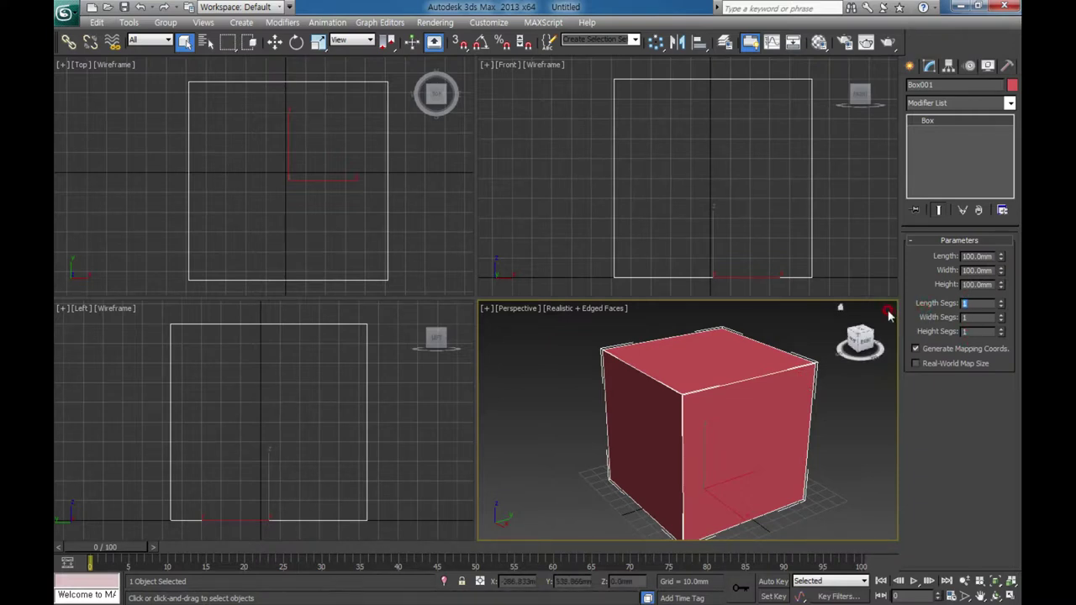
{"action": "type", "text": "4"}
{"action": "key", "text": "Tab"}
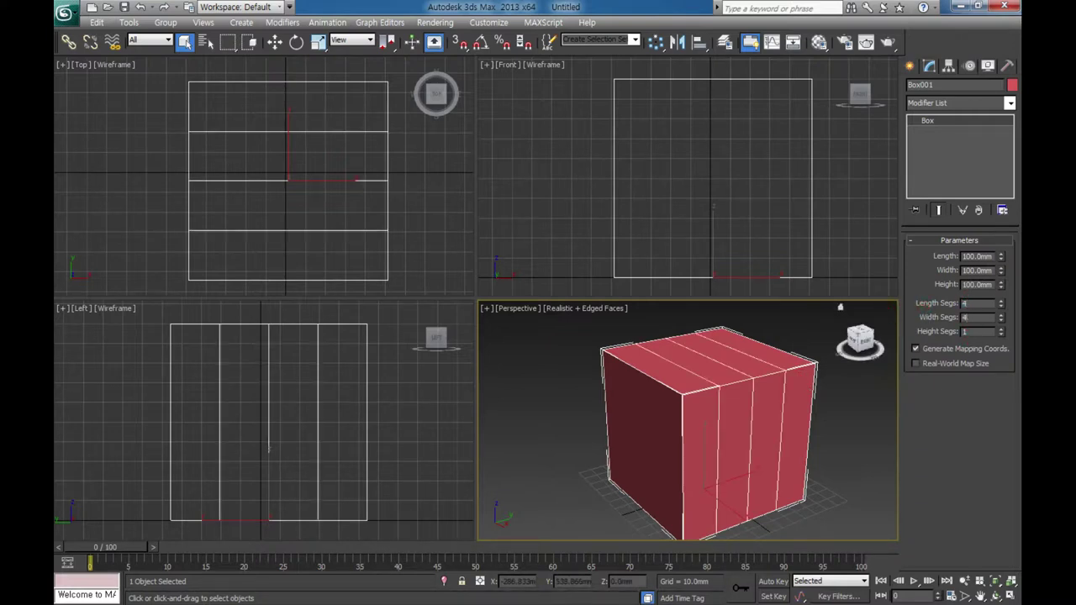
{"action": "key", "text": "Tab"}
{"action": "type", "text": "4"}
{"action": "key", "text": "Tab"}
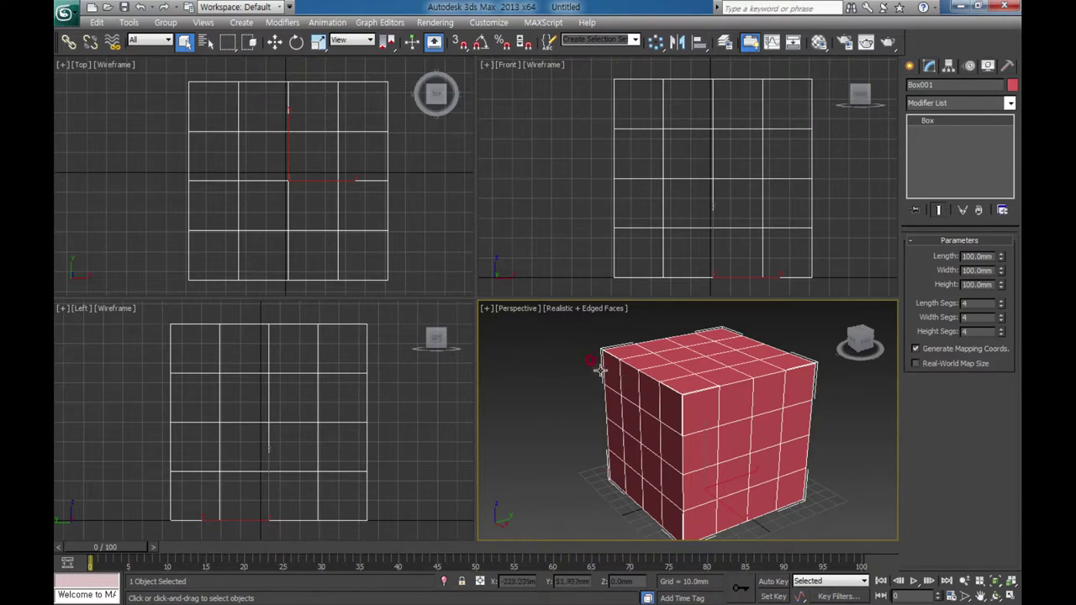
Toggle Edged Faces off and back on in the Perspective view with F4
{"action": "right_click", "coordinate": [534, 378]}
{"action": "left_click", "coordinate": [528, 445]}
{"action": "key", "text": "F4"}
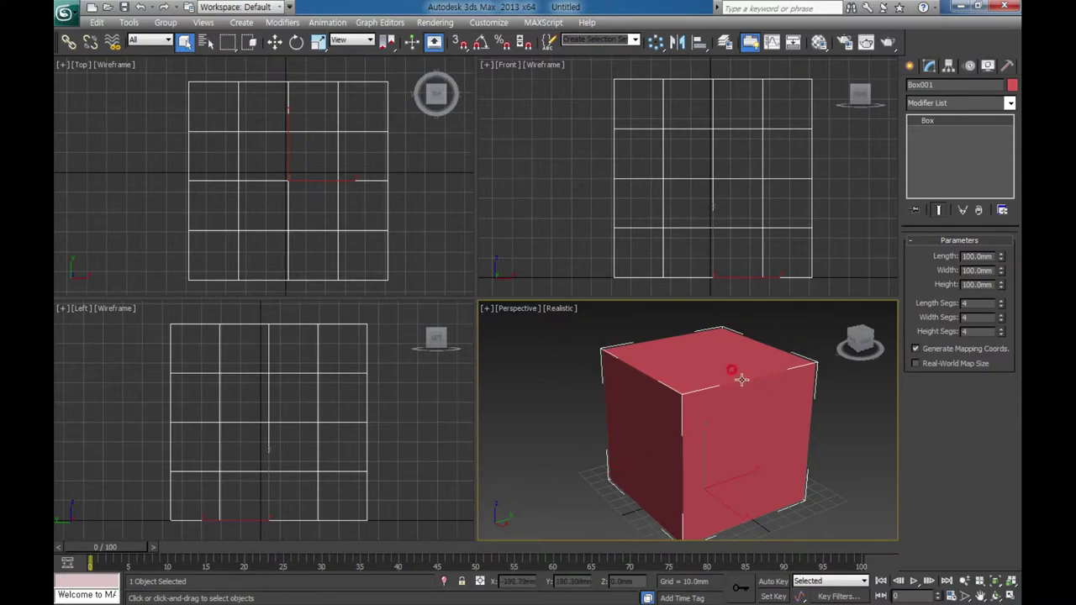
{"action": "key", "text": "F4"}
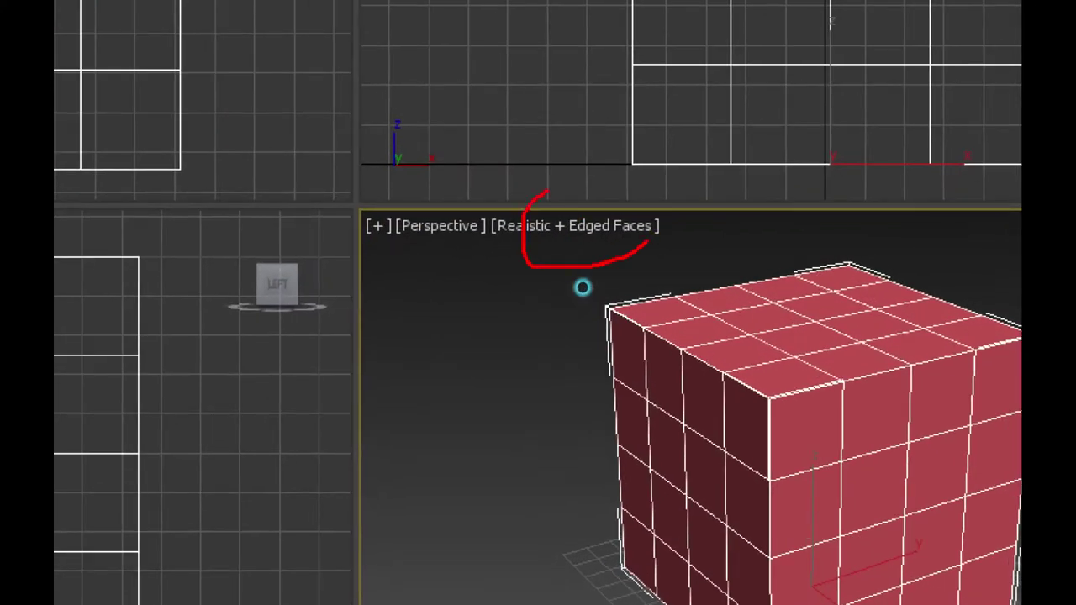
Turn Edged Faces off and on again from the Perspective shading label menu
{"action": "left_click_drag", "start_coordinate": [584, 280], "coordinate": [590, 256]}
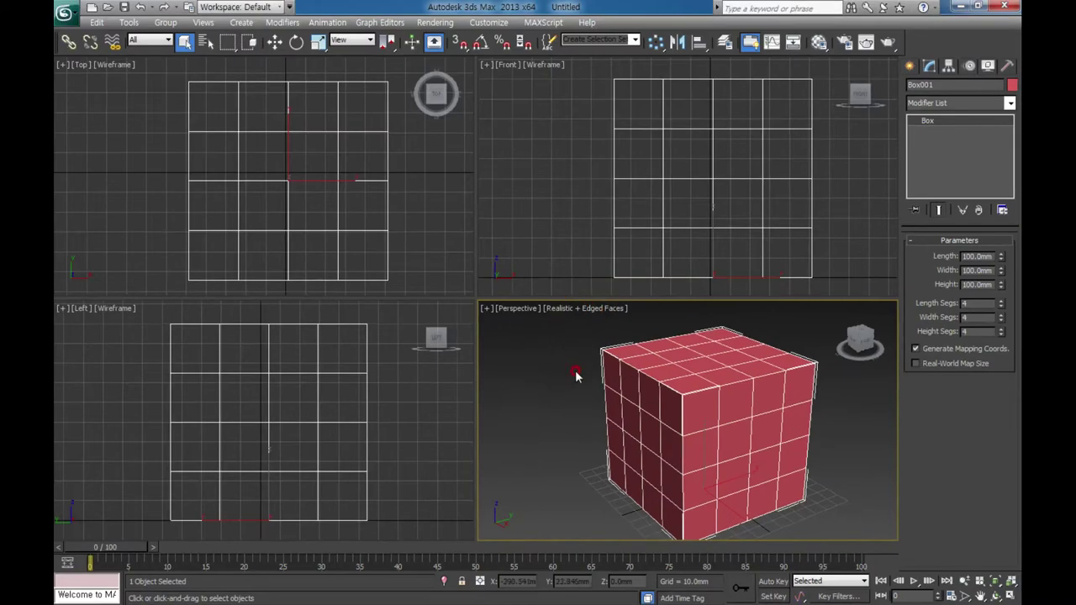
{"action": "left_click", "coordinate": [579, 312]}
{"action": "left_click", "coordinate": [608, 366]}
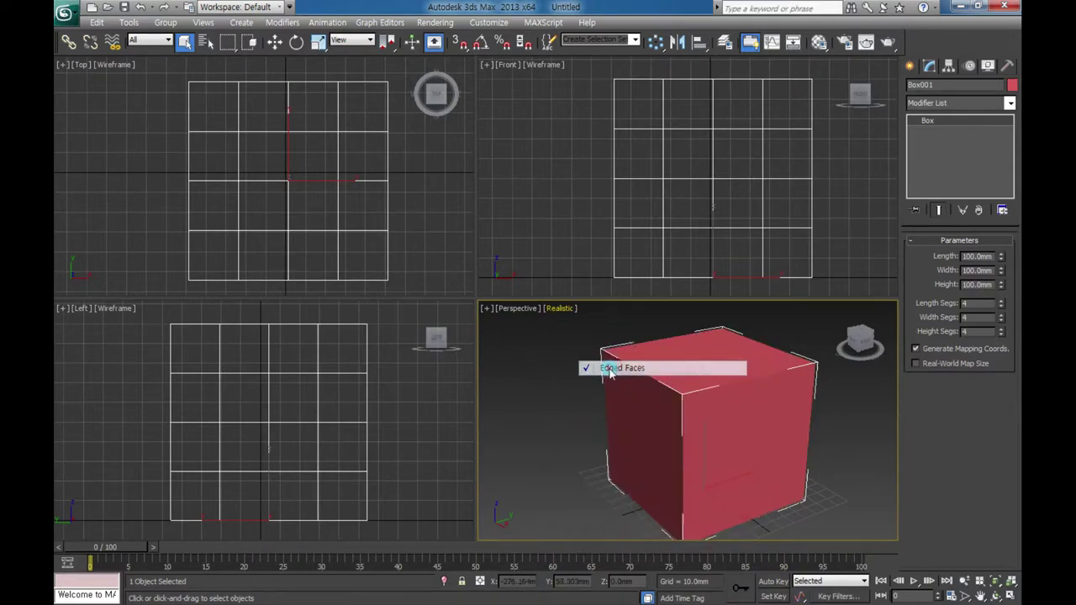
{"action": "left_click", "coordinate": [559, 309]}
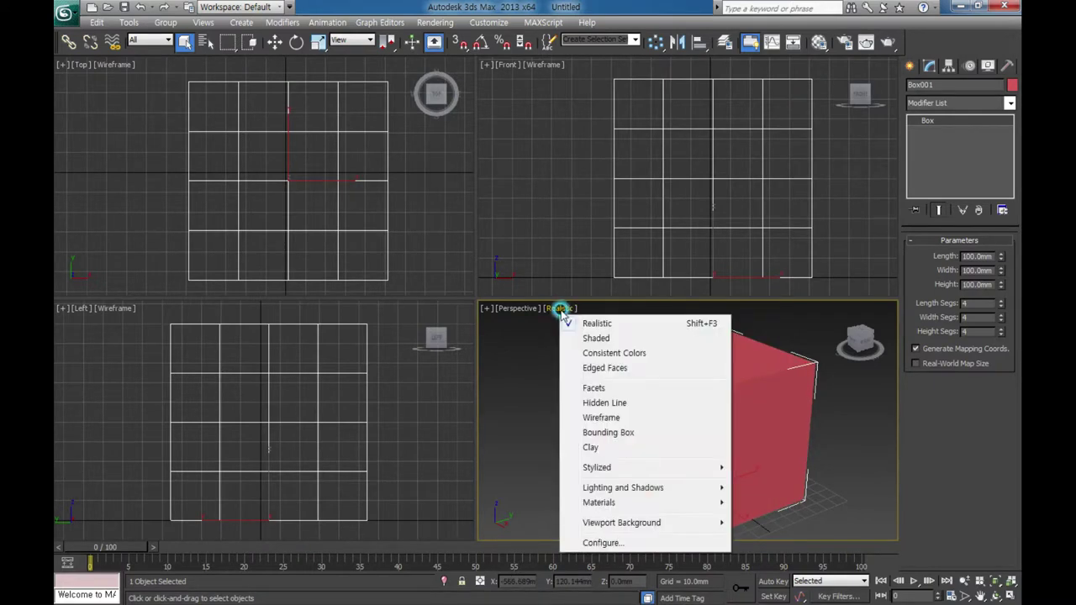
{"action": "left_click", "coordinate": [609, 369]}
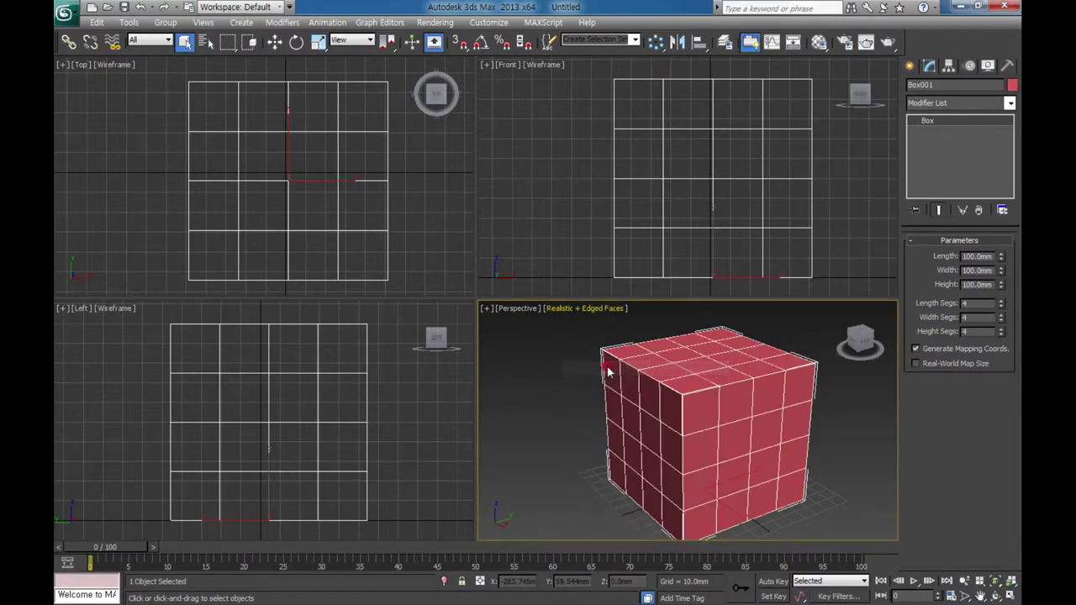
Deselect the box, then toggle wireframe and back to shaded with edges using F3
{"action": "left_click", "coordinate": [568, 475]}
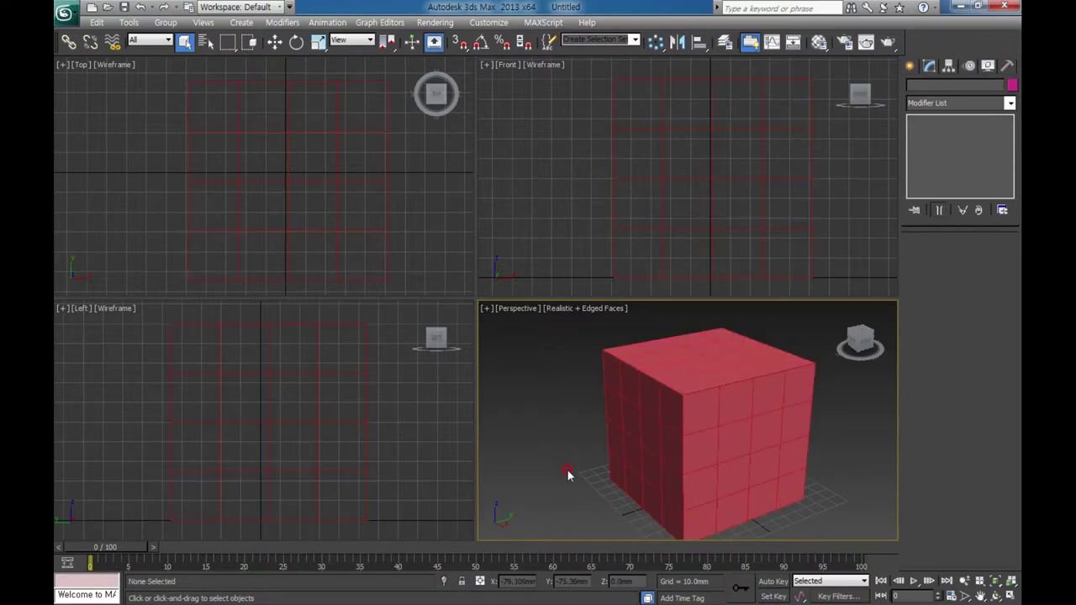
{"action": "key", "text": "F3"}
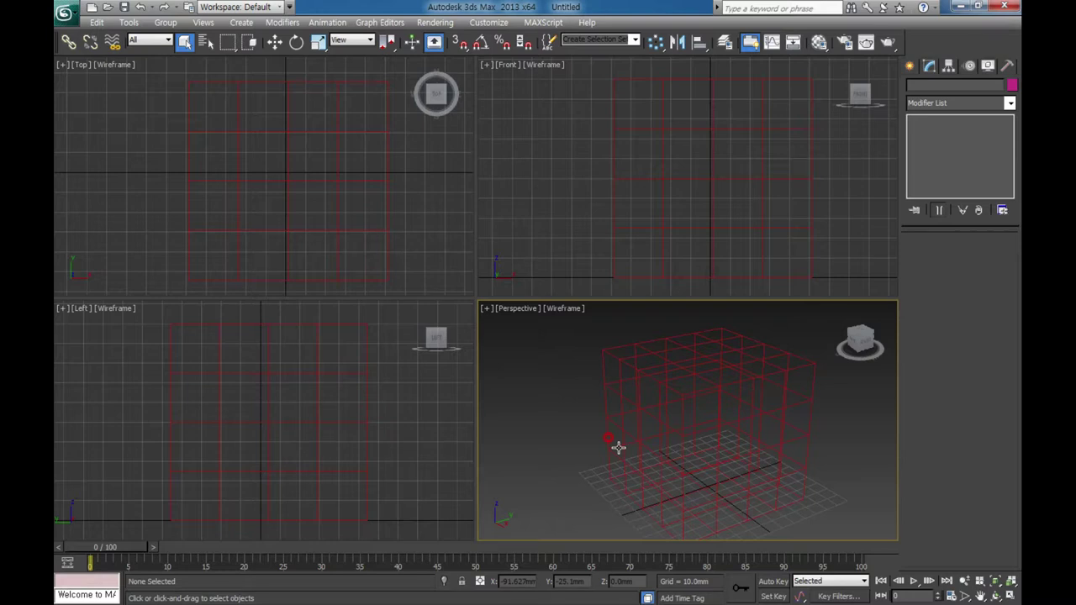
{"action": "key", "text": "F3"}
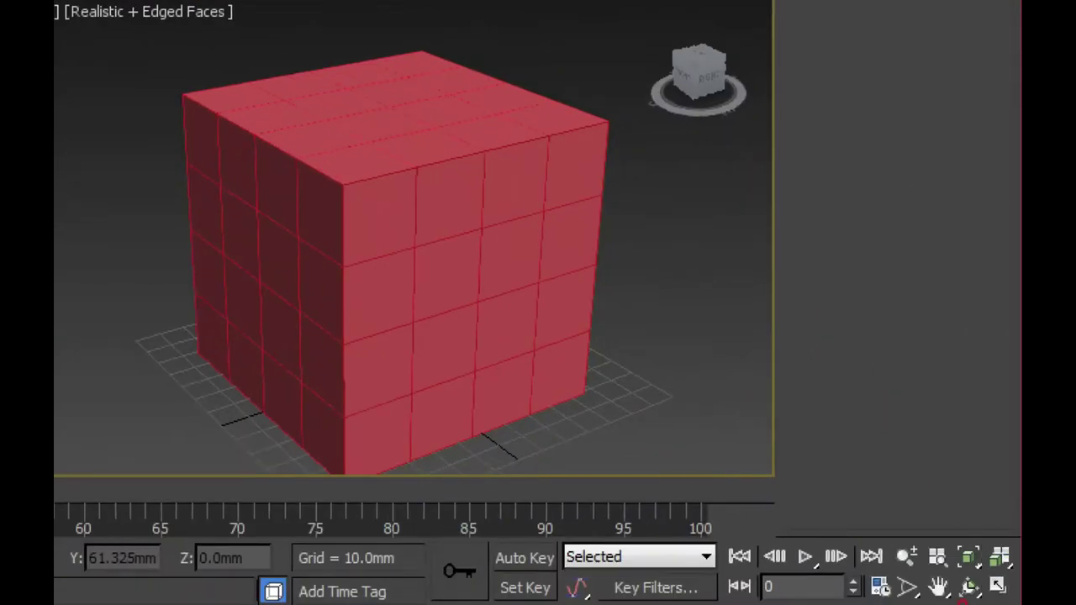
{"action": "mouse_move", "coordinate": [1000, 510]}
{"action": "left_mouse_down"}
{"action": "mouse_move", "coordinate": [1011, 604]}
{"action": "mouse_move", "coordinate": [1007, 550]}
{"action": "left_mouse_up"}
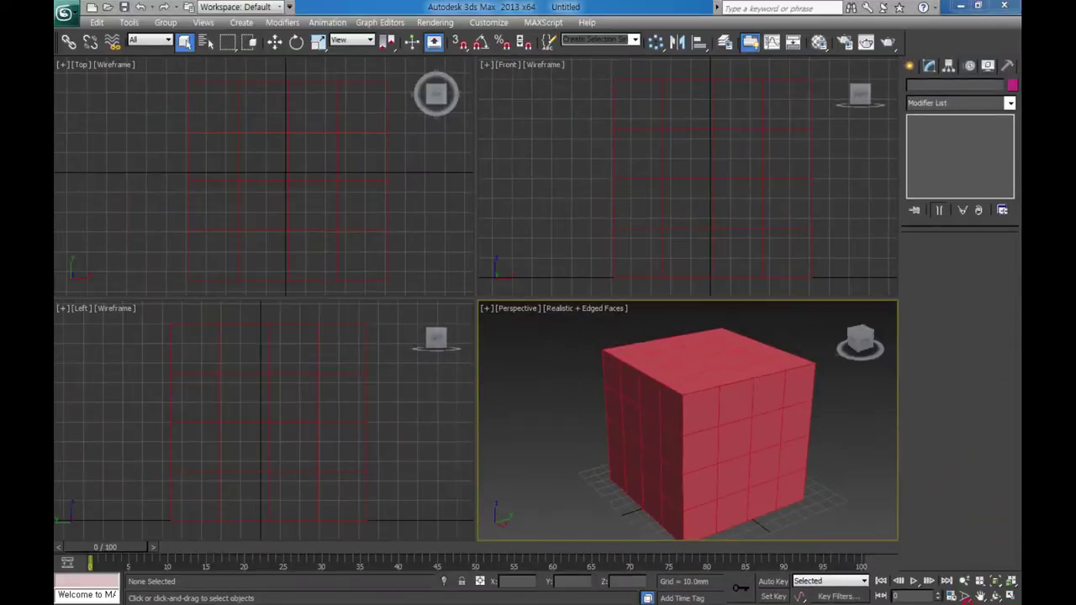
Zoom the Perspective view in close to the cube, then return to selecting
{"action": "left_click", "coordinate": [963, 583]}
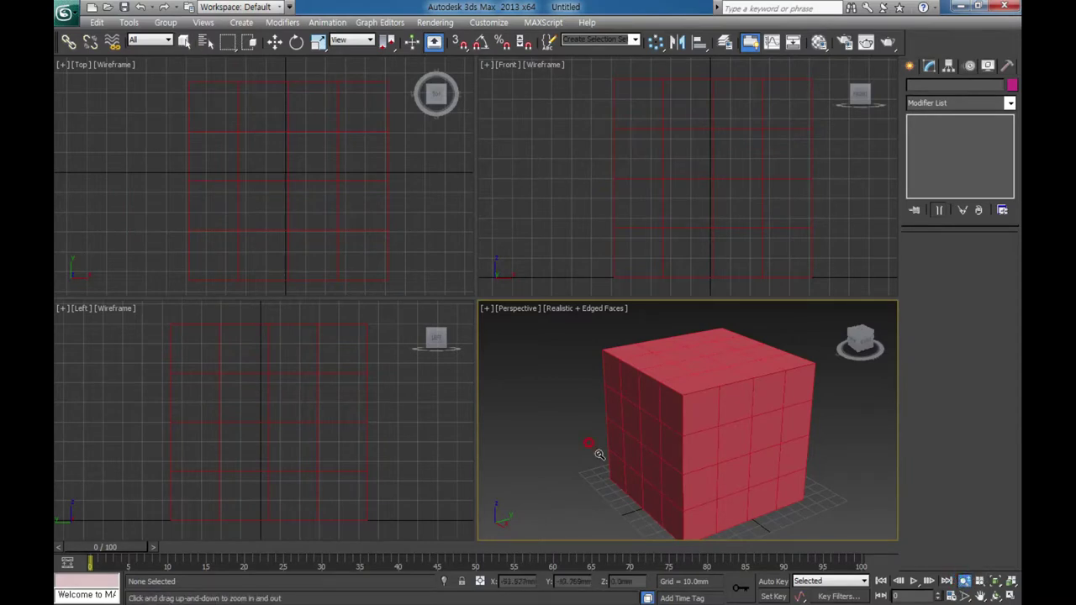
{"action": "mouse_move", "coordinate": [600, 455]}
{"action": "left_mouse_down"}
{"action": "mouse_move", "coordinate": [616, 396]}
{"action": "mouse_move", "coordinate": [606, 482]}
{"action": "mouse_move", "coordinate": [618, 444]}
{"action": "left_mouse_up"}
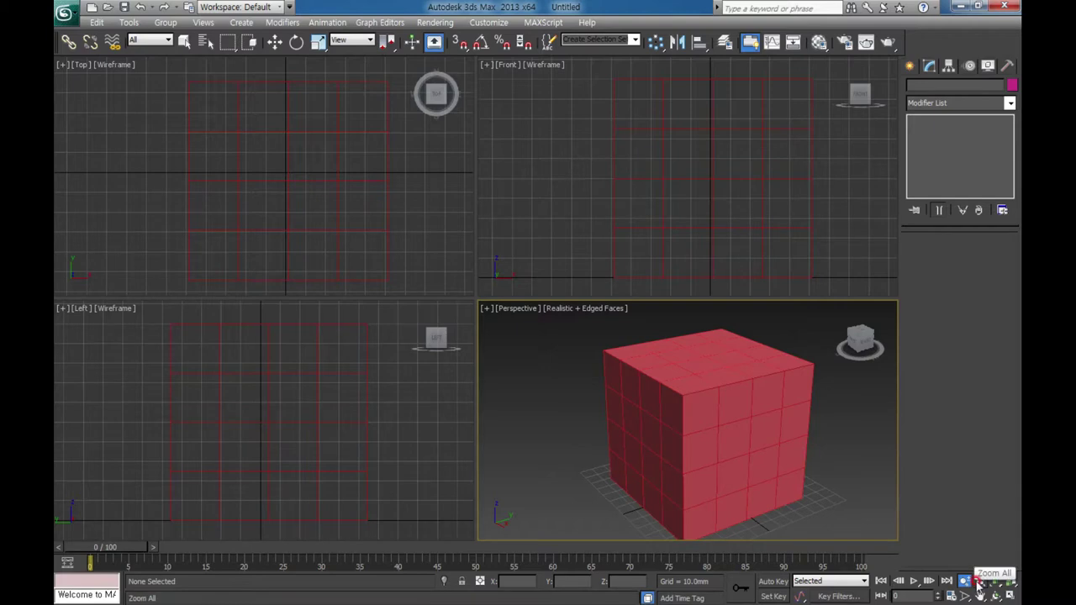
{"action": "mouse_move", "coordinate": [516, 355]}
{"action": "left_mouse_down"}
{"action": "mouse_move", "coordinate": [538, 279]}
{"action": "mouse_move", "coordinate": [523, 403]}
{"action": "left_mouse_up"}
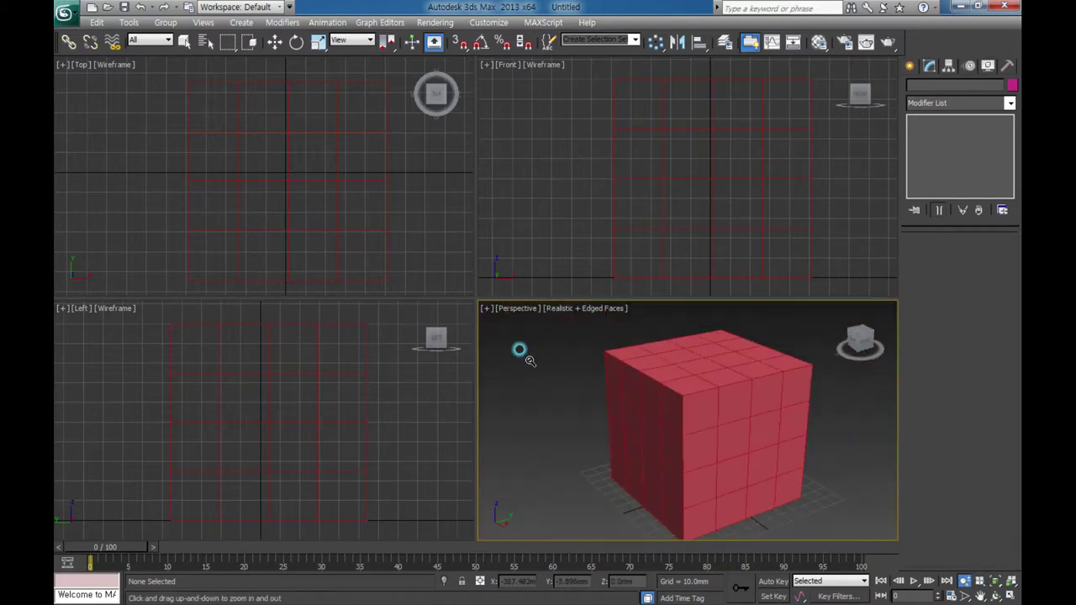
{"action": "right_click", "coordinate": [528, 414]}
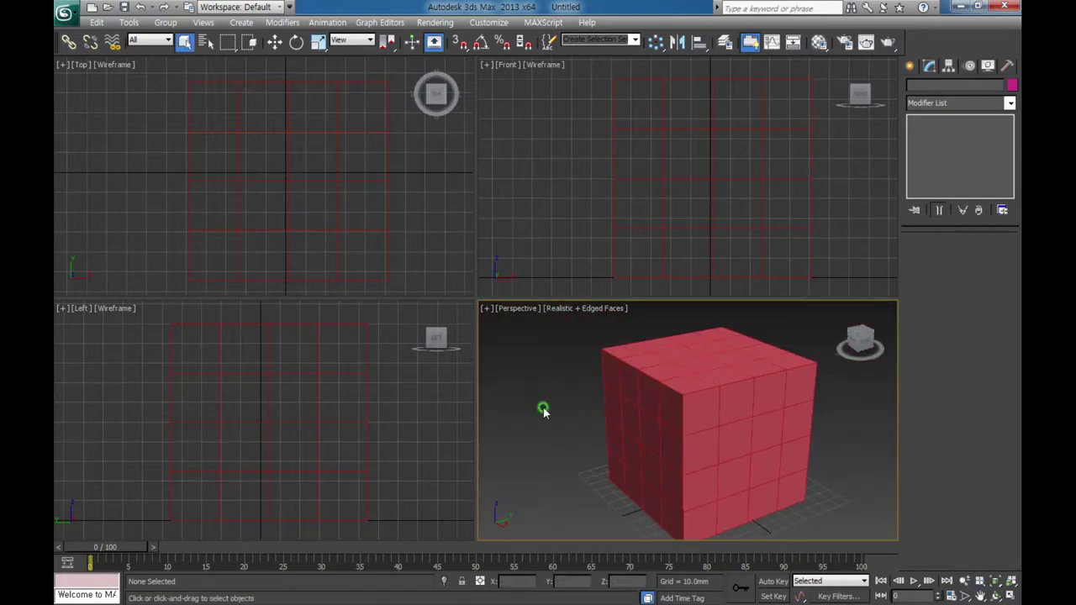
Zoom all views together, fit the box in the Front view, then frame the cube in every view
{"action": "left_click", "coordinate": [979, 580]}
{"action": "mouse_move", "coordinate": [493, 163]}
{"action": "left_mouse_down"}
{"action": "mouse_move", "coordinate": [497, 293]}
{"action": "mouse_move", "coordinate": [504, 228]}
{"action": "mouse_move", "coordinate": [512, 312]}
{"action": "left_mouse_up"}
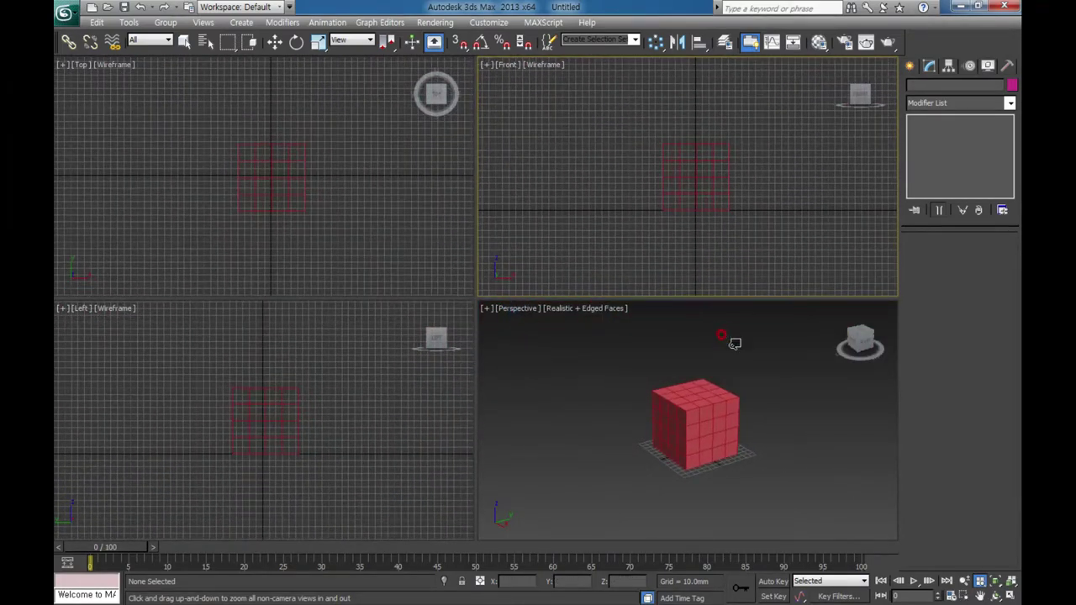
{"action": "left_click", "coordinate": [995, 579]}
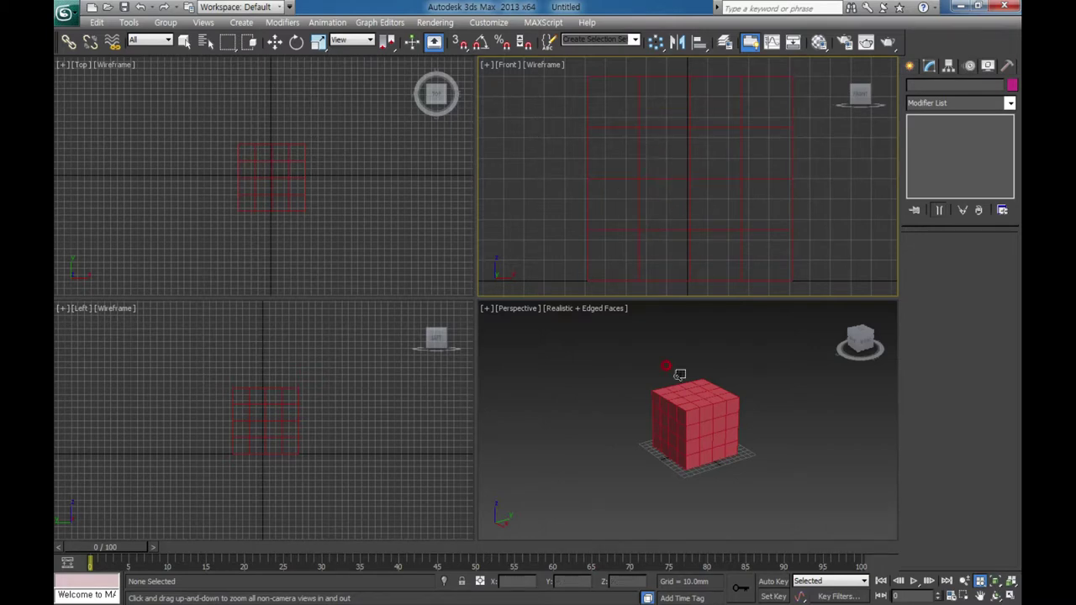
{"action": "left_click", "coordinate": [613, 450]}
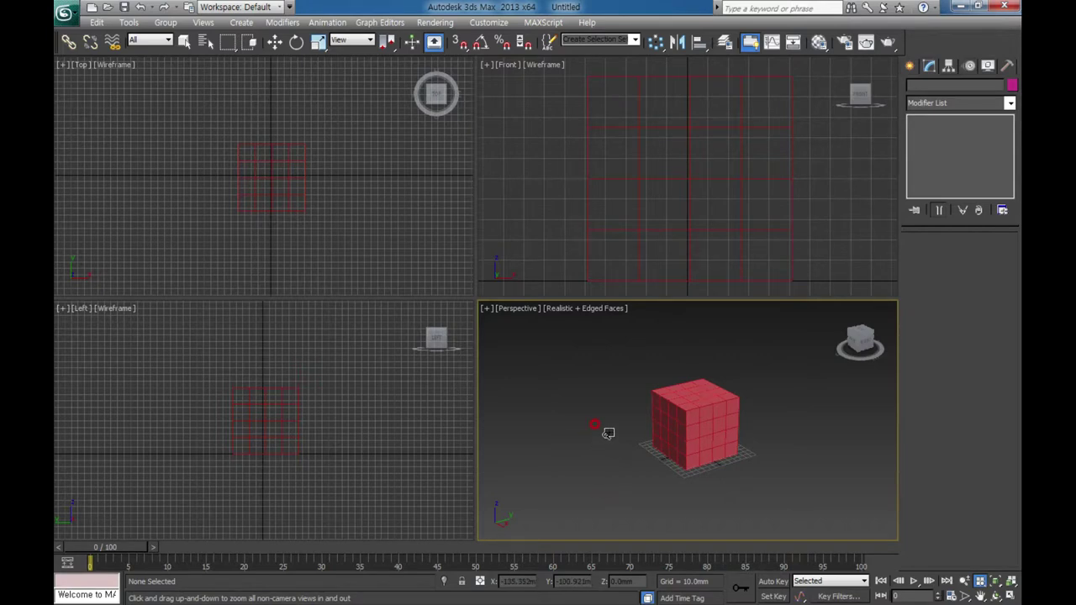
{"action": "scroll", "coordinate": [608, 433], "scroll_direction": "up", "scroll_amount": 5}
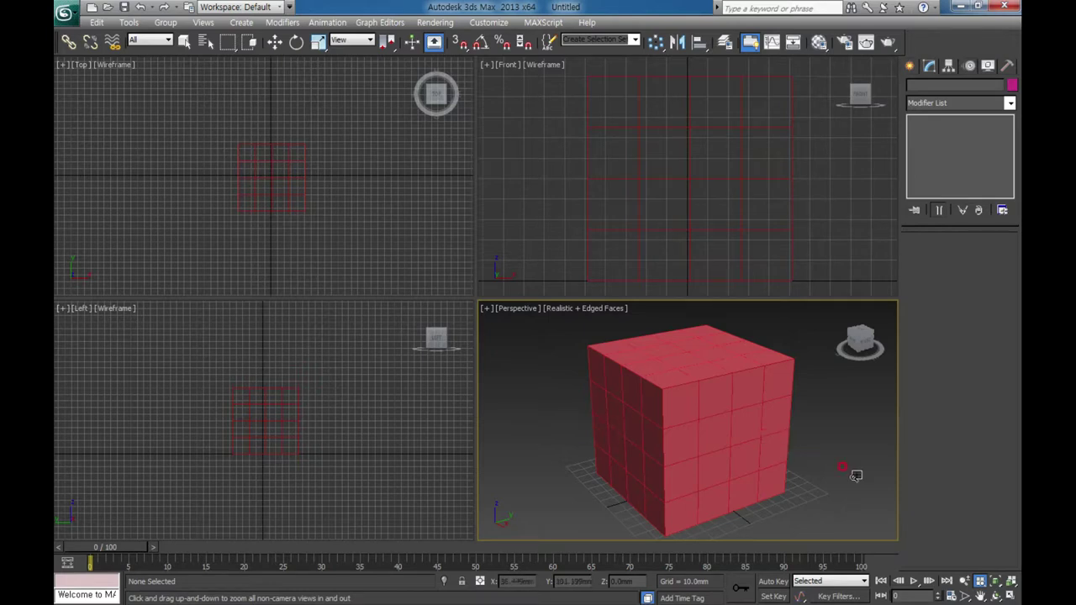
{"action": "left_click", "coordinate": [1013, 582]}
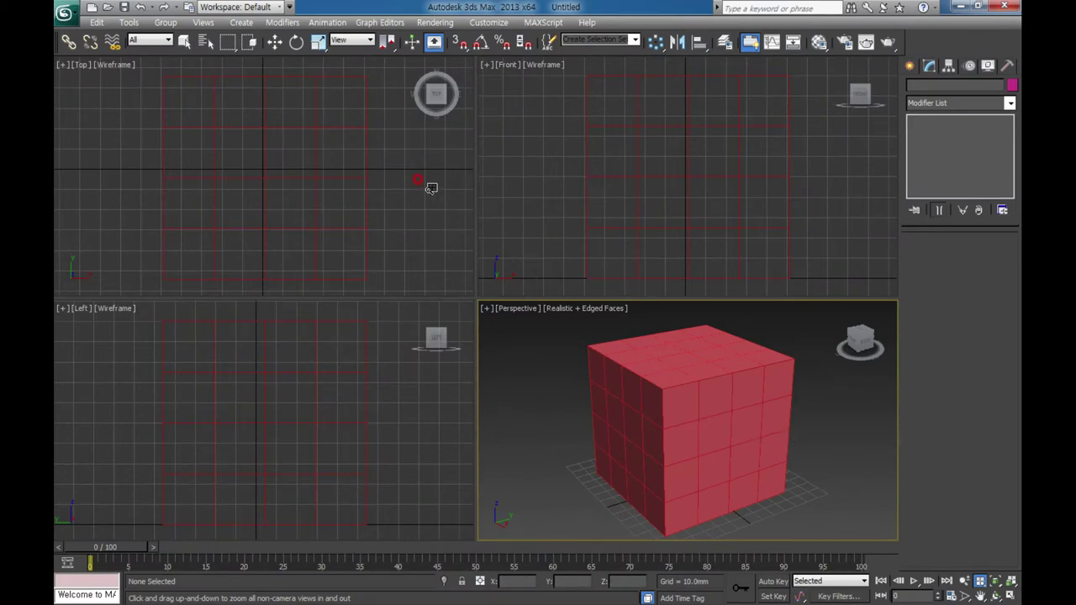
{"action": "right_click", "coordinate": [425, 200]}
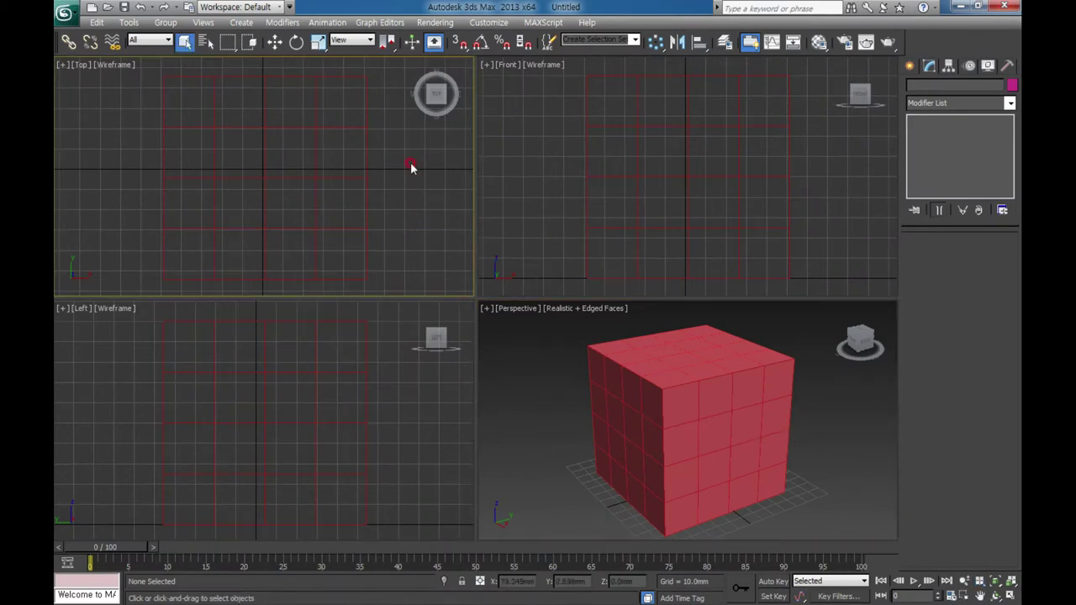
Create a sphere of radius about 33 mm in the Top view beside the box
{"action": "left_click", "coordinate": [909, 67]}
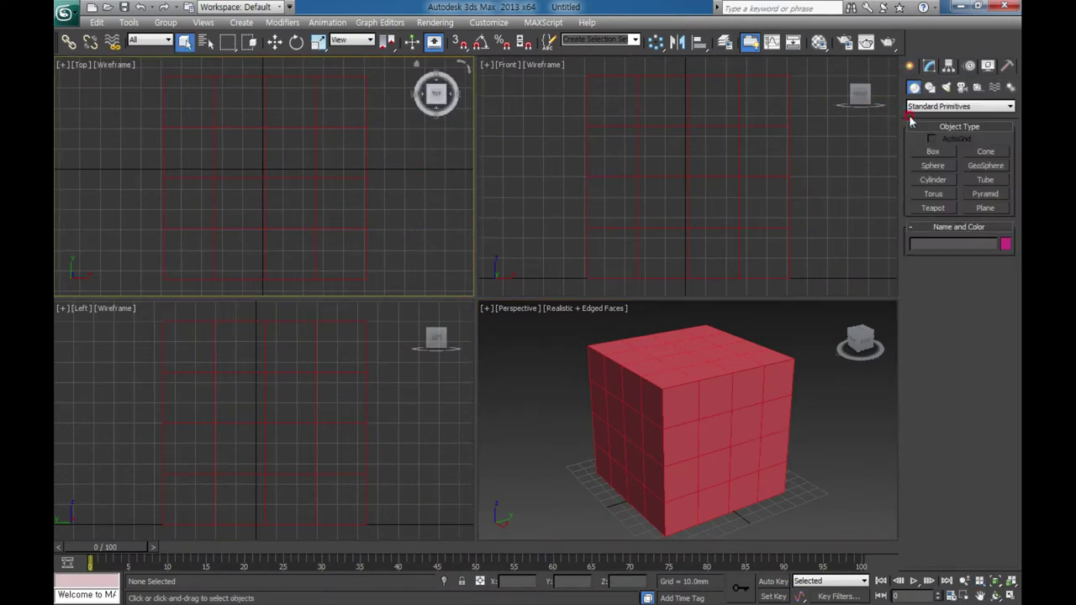
{"action": "left_click", "coordinate": [932, 167]}
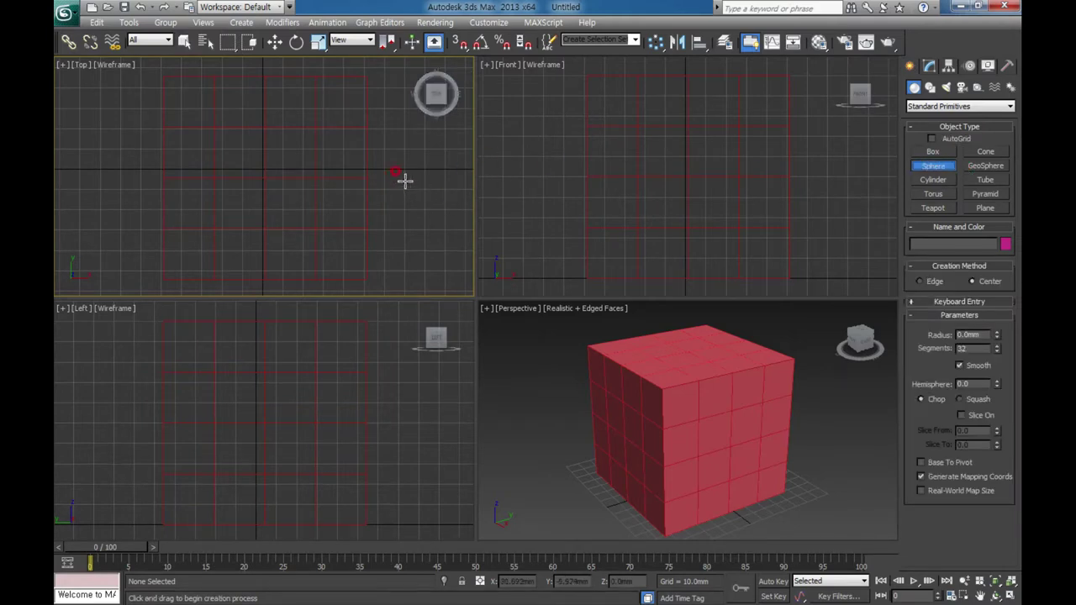
{"action": "middle_click_drag", "start_coordinate": [404, 180], "coordinate": [228, 192]}
{"action": "left_click_drag", "start_coordinate": [249, 193], "coordinate": [288, 144]}
Pan the Top view and frame the selected sphere with Zoom Extents Selected
{"action": "middle_click_drag", "start_coordinate": [298, 197], "coordinate": [399, 147]}
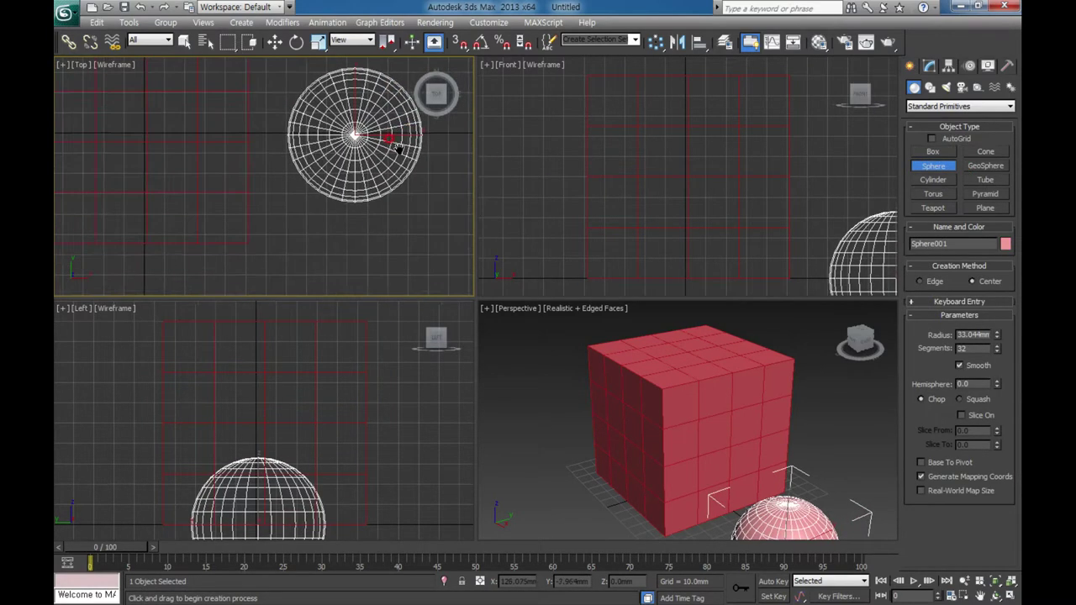
{"action": "scroll", "coordinate": [399, 147], "scroll_direction": "down", "scroll_amount": 3}
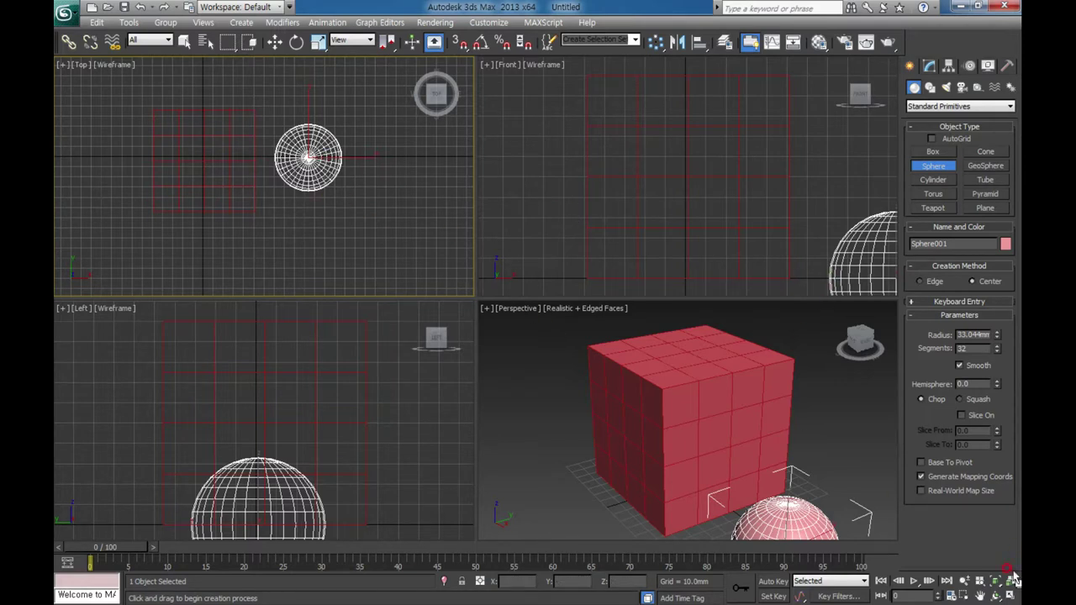
{"action": "left_click_drag", "start_coordinate": [995, 580], "coordinate": [998, 580]}
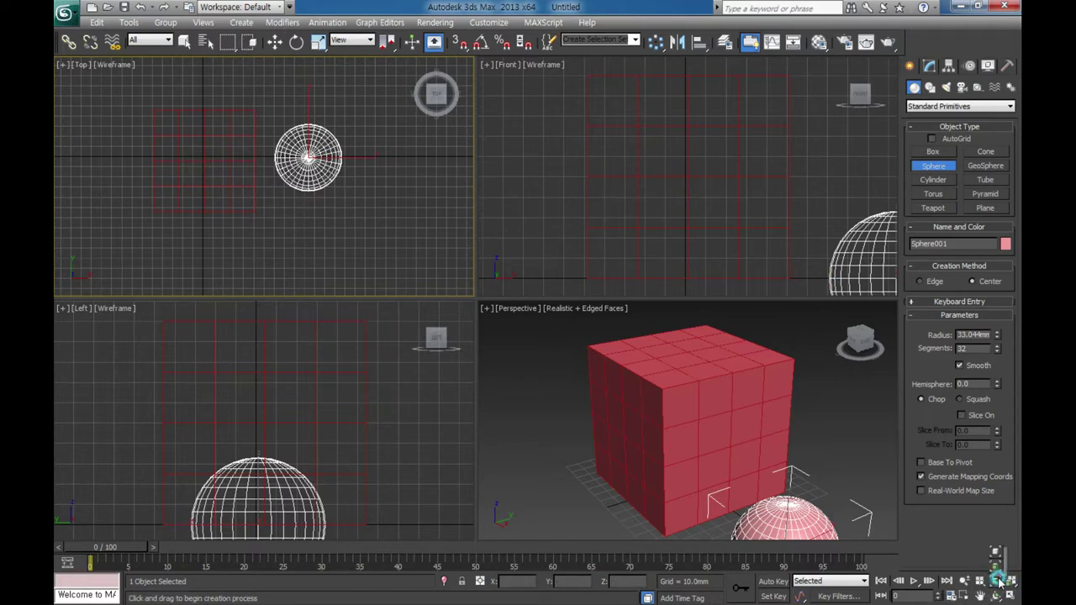
{"action": "left_click_drag", "start_coordinate": [997, 580], "coordinate": [998, 557]}
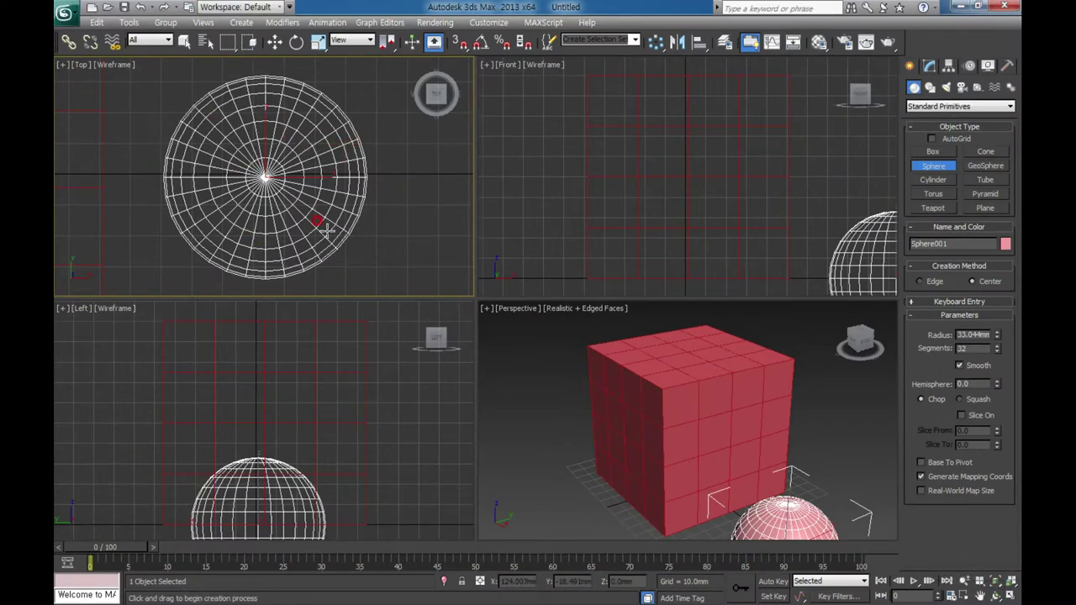
Frame the sphere in the Front view, then in all four views with Zoom Extents All Selected
{"action": "left_click", "coordinate": [682, 193]}
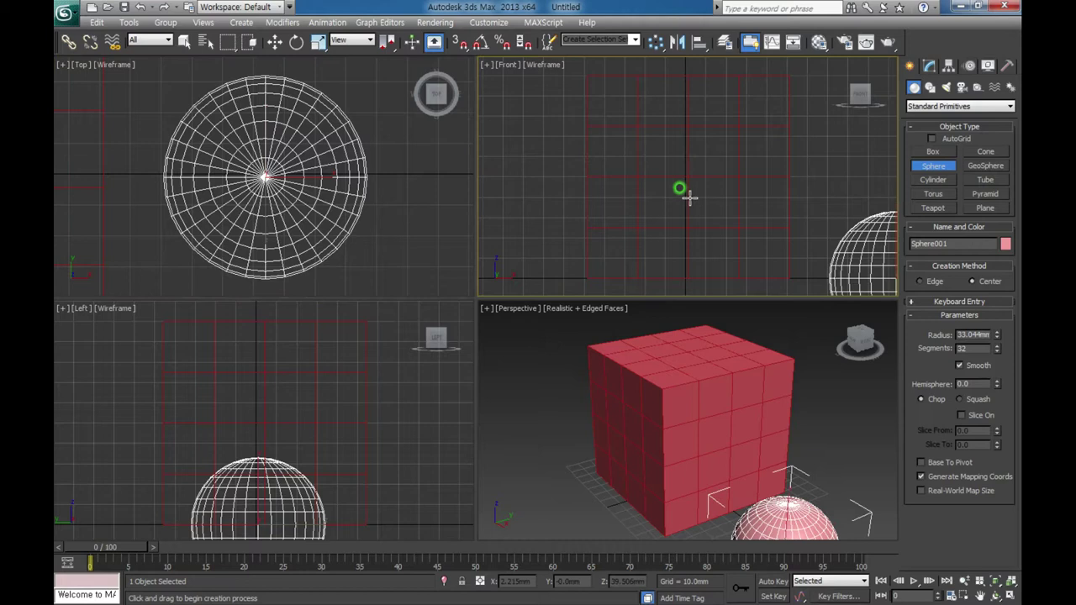
{"action": "left_click", "coordinate": [995, 581]}
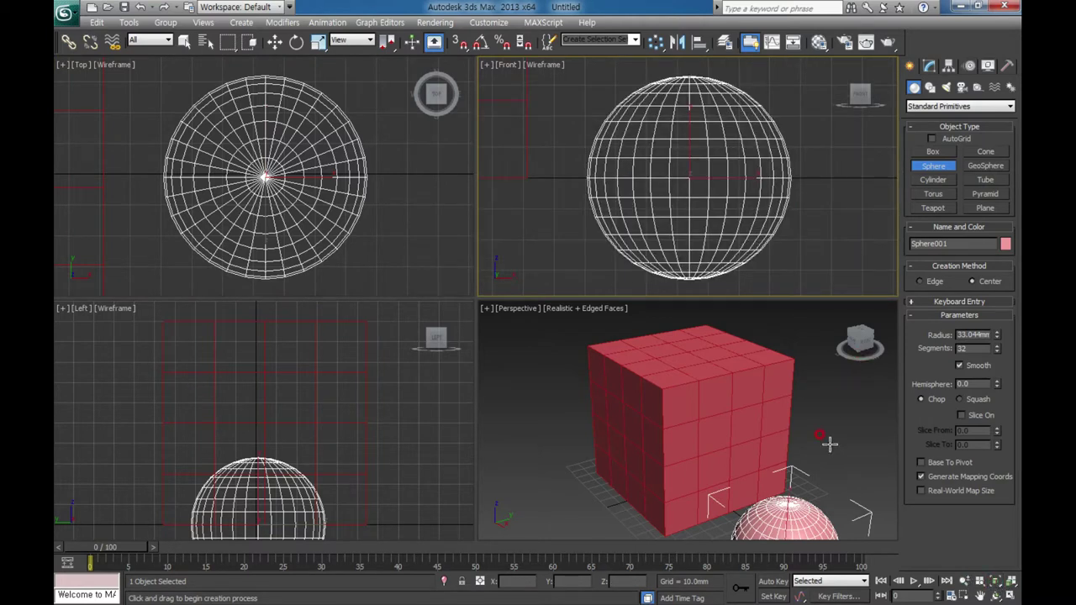
{"action": "left_click_drag", "start_coordinate": [994, 581], "coordinate": [996, 556]}
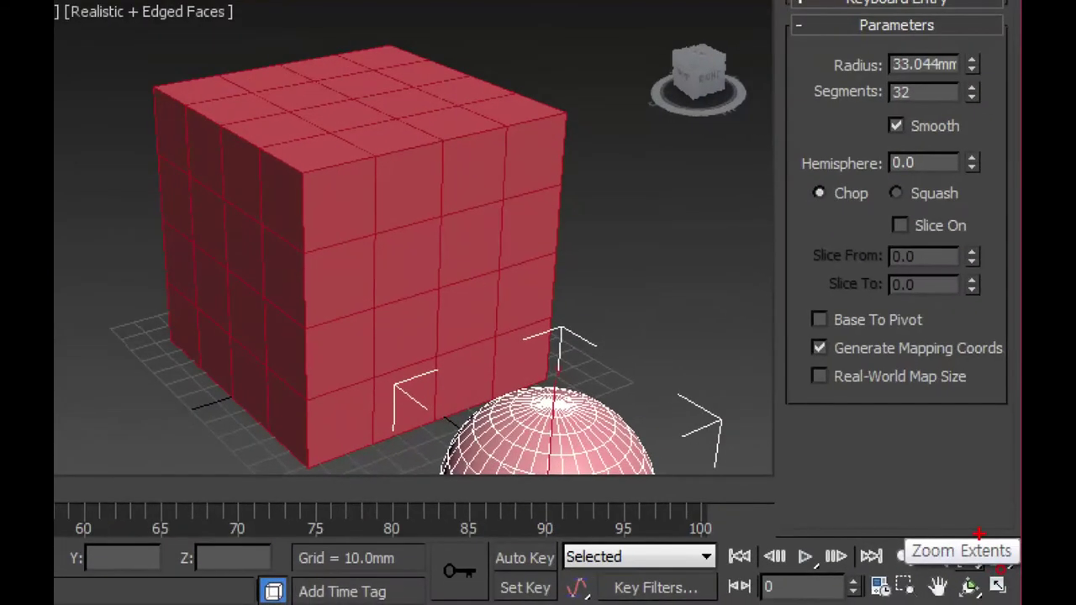
{"action": "left_click_drag", "start_coordinate": [979, 533], "coordinate": [982, 538]}
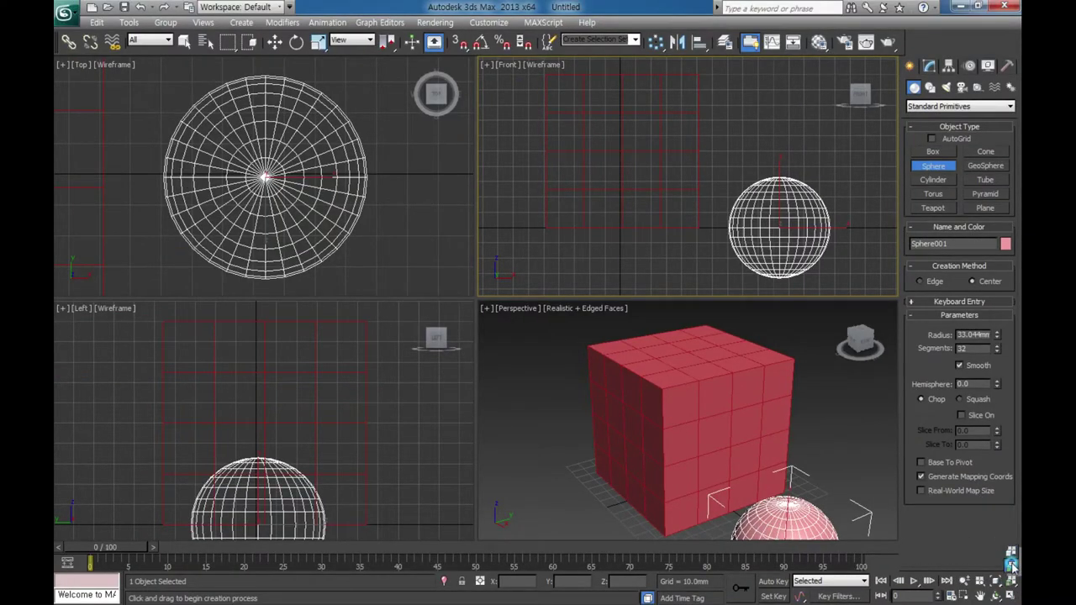
{"action": "left_click", "coordinate": [1012, 566]}
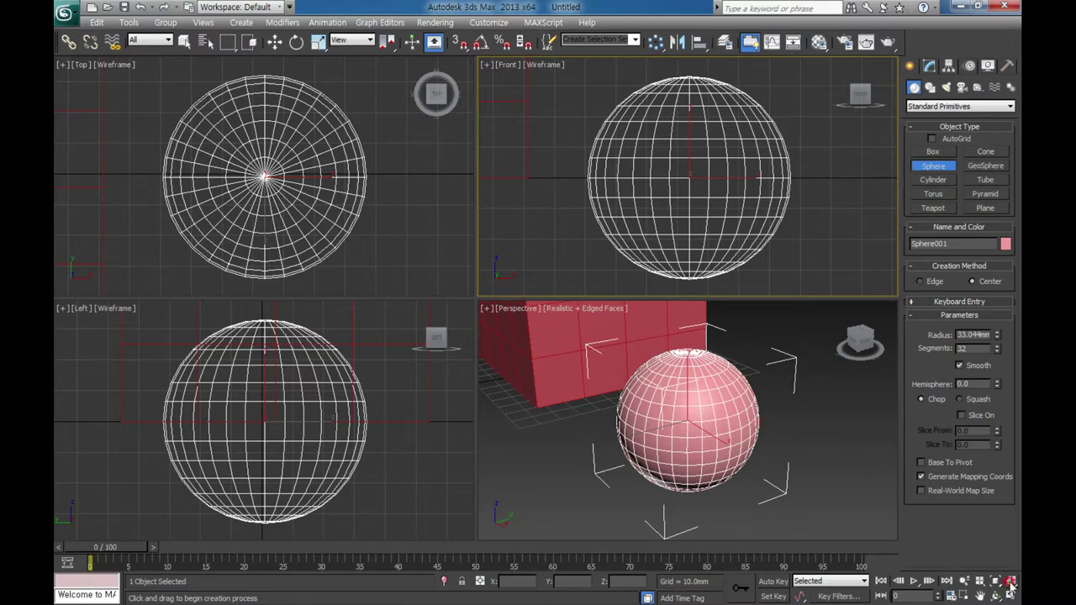
{"action": "left_click_drag", "start_coordinate": [1010, 582], "coordinate": [1012, 551]}
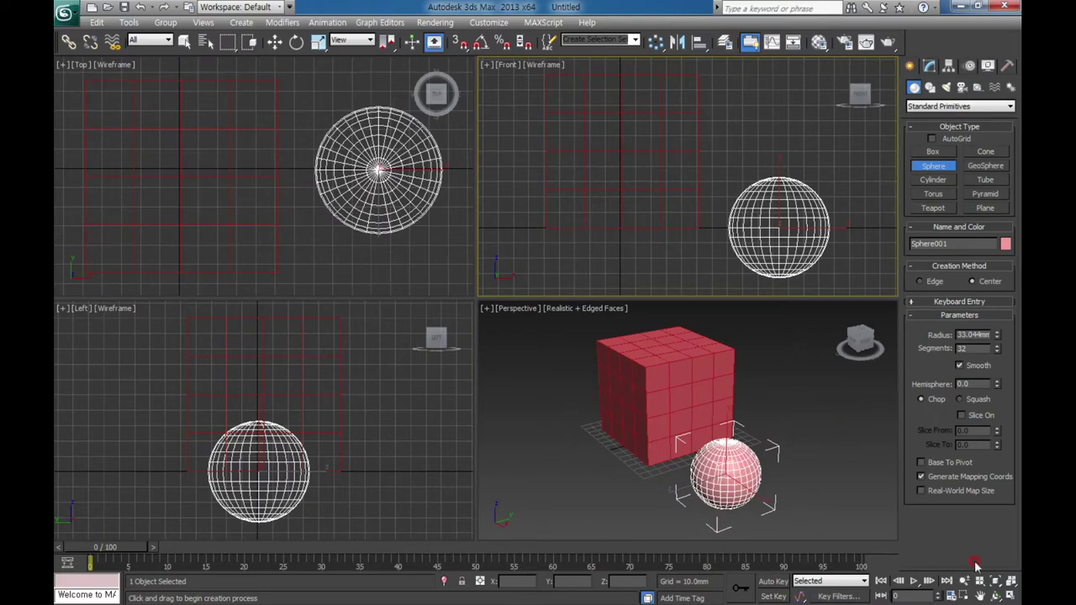
{"action": "left_click", "coordinate": [1011, 582]}
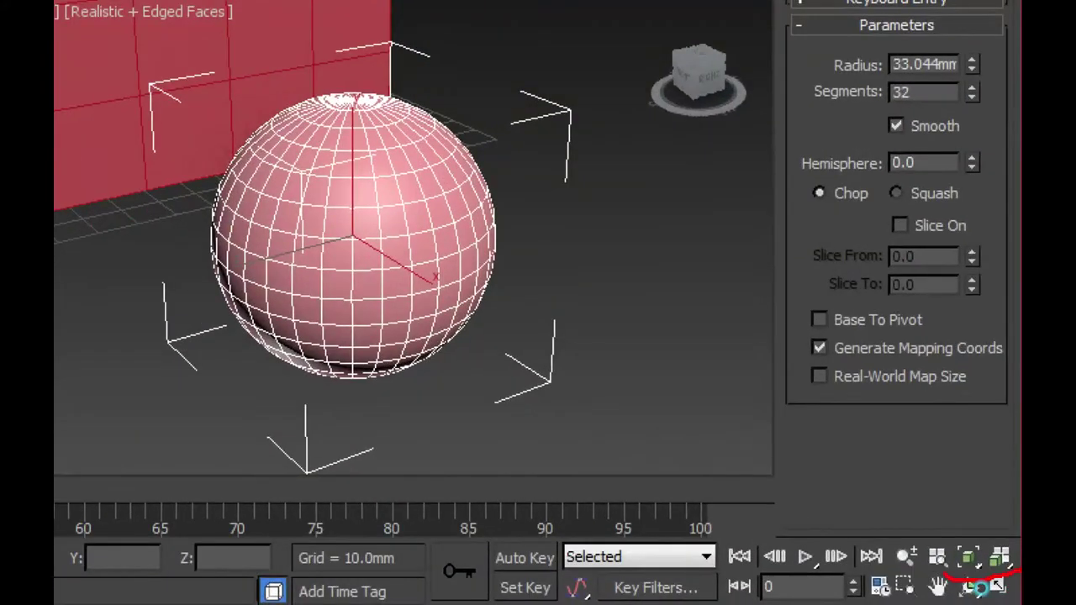
{"action": "left_click_drag", "start_coordinate": [979, 588], "coordinate": [1017, 582]}
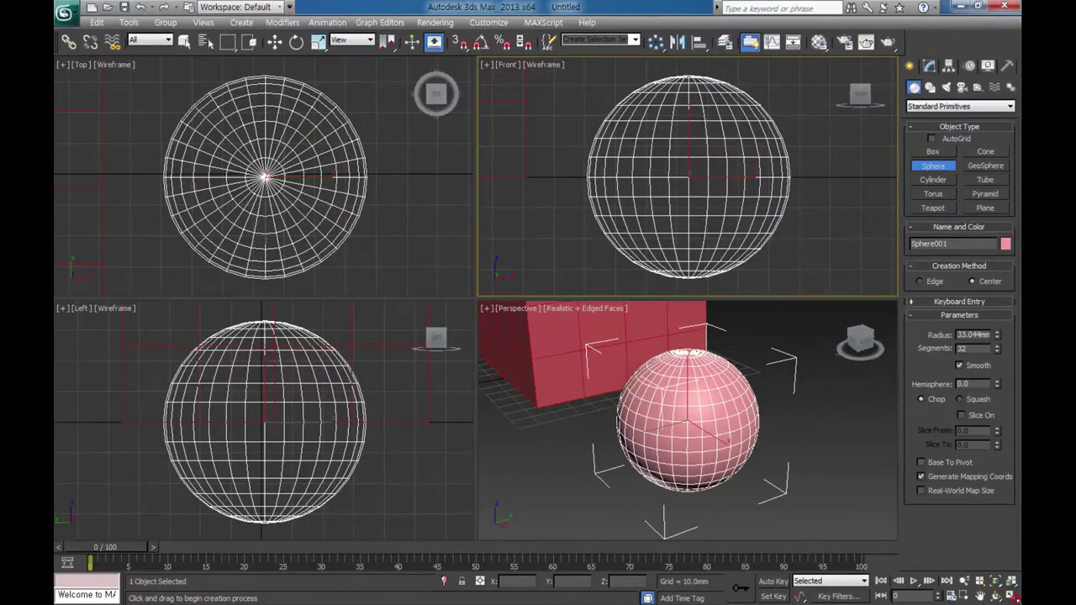
Zoom the Perspective view in toward the box wall
{"action": "left_click", "coordinate": [813, 460]}
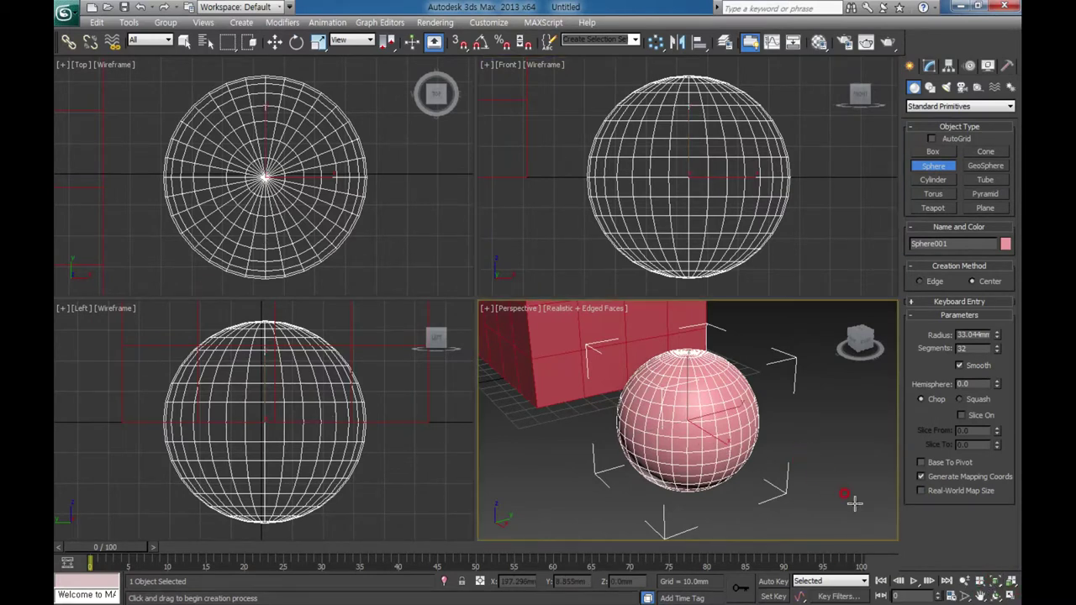
{"action": "left_click", "coordinate": [963, 597]}
{"action": "mouse_move", "coordinate": [663, 463]}
{"action": "left_mouse_down"}
{"action": "mouse_move", "coordinate": [696, 353]}
{"action": "mouse_move", "coordinate": [673, 535]}
{"action": "mouse_move", "coordinate": [694, 384]}
{"action": "mouse_move", "coordinate": [692, 499]}
{"action": "mouse_move", "coordinate": [698, 355]}
{"action": "mouse_move", "coordinate": [689, 494]}
{"action": "mouse_move", "coordinate": [697, 391]}
{"action": "mouse_move", "coordinate": [630, 512]}
{"action": "mouse_move", "coordinate": [742, 510]}
{"action": "mouse_move", "coordinate": [636, 364]}
{"action": "mouse_move", "coordinate": [748, 440]}
{"action": "mouse_move", "coordinate": [708, 336]}
{"action": "mouse_move", "coordinate": [637, 309]}
{"action": "mouse_move", "coordinate": [643, 379]}
{"action": "mouse_move", "coordinate": [619, 336]}
{"action": "left_mouse_up"}
{"action": "left_click", "coordinate": [979, 595]}
Pan and wheel-zoom the Perspective view so the whole box shows above the sphere
{"action": "left_click_drag", "start_coordinate": [685, 411], "coordinate": [655, 403]}
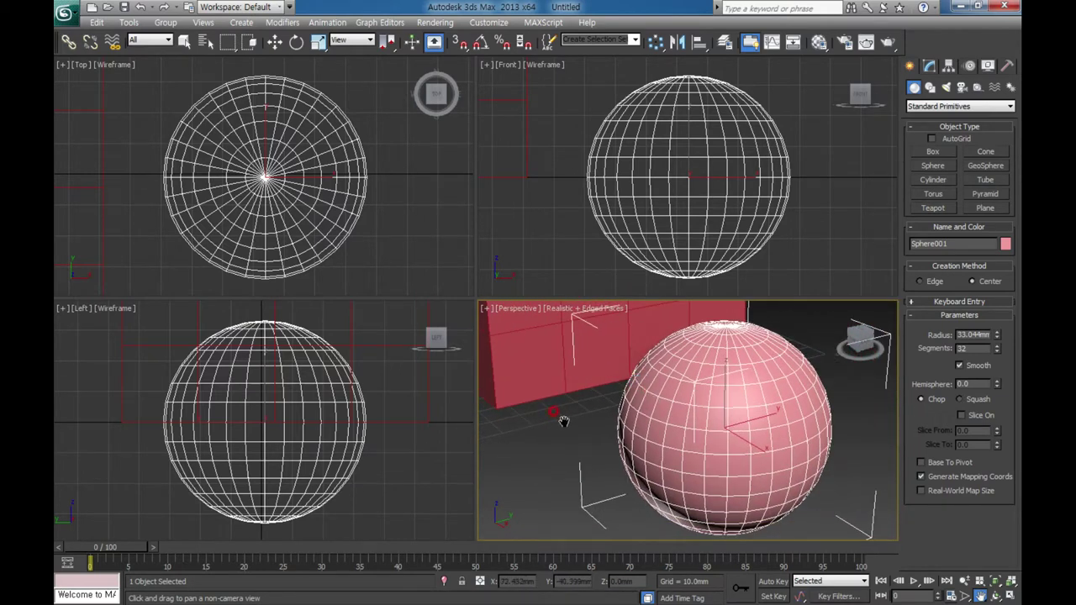
{"action": "key", "text": "Escape"}
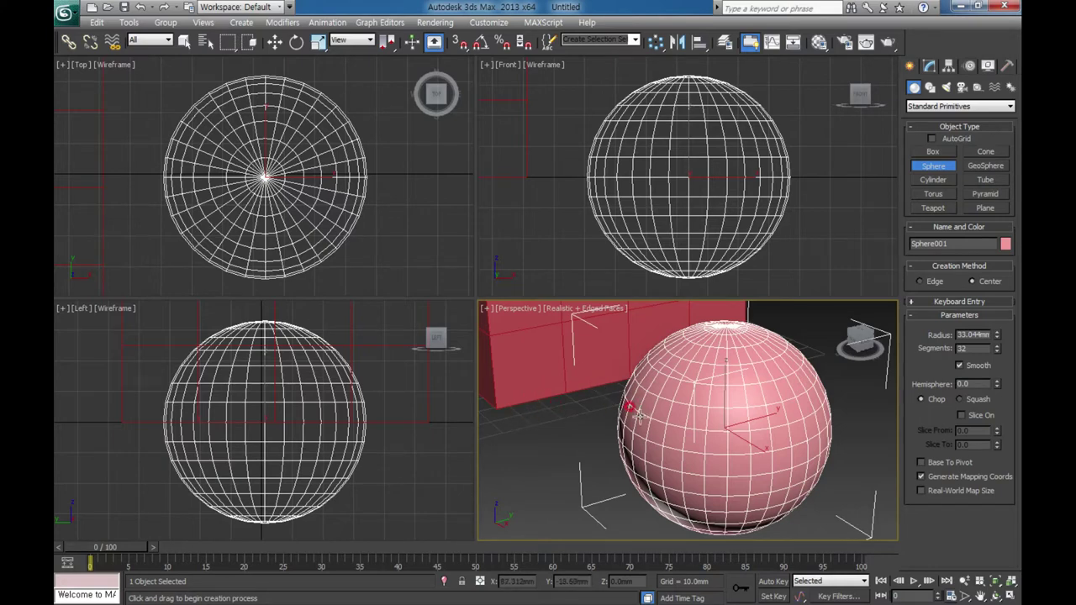
{"action": "scroll", "coordinate": [639, 409], "scroll_direction": "up", "scroll_amount": 5}
{"action": "scroll", "coordinate": [643, 402], "scroll_direction": "down", "scroll_amount": 3}
{"action": "scroll", "coordinate": [642, 404], "scroll_direction": "down", "scroll_amount": 2}
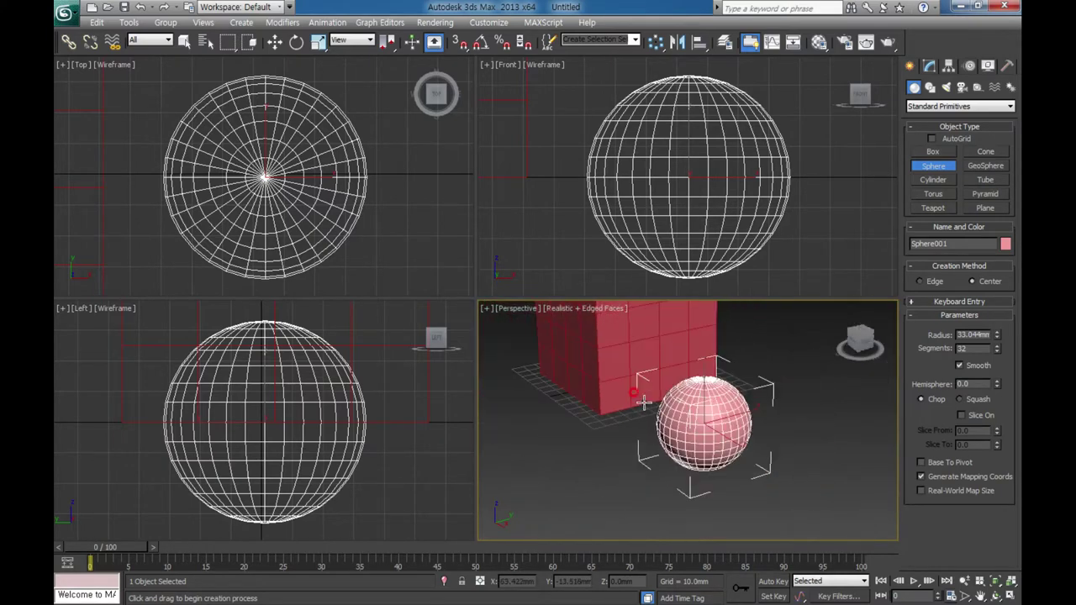
{"action": "scroll", "coordinate": [643, 408], "scroll_direction": "up", "scroll_amount": 2}
{"action": "scroll", "coordinate": [643, 411], "scroll_direction": "down", "scroll_amount": 1}
{"action": "scroll", "coordinate": [643, 414], "scroll_direction": "up", "scroll_amount": 3}
{"action": "scroll", "coordinate": [649, 416], "scroll_direction": "down", "scroll_amount": 4}
{"action": "mouse_move", "coordinate": [652, 402]}
{"action": "middle_mouse_down"}
{"action": "mouse_move", "coordinate": [640, 466]}
{"action": "mouse_move", "coordinate": [579, 446]}
{"action": "mouse_move", "coordinate": [653, 422]}
{"action": "mouse_move", "coordinate": [673, 383]}
{"action": "middle_mouse_up"}
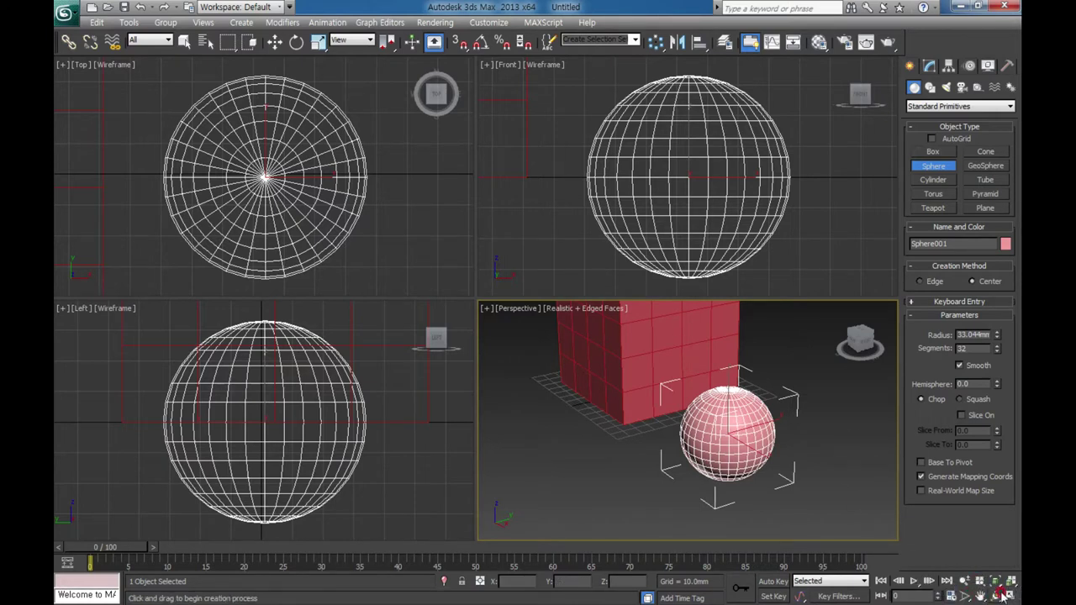
Orbit the Perspective view until the box sits behind the sphere
{"action": "left_click", "coordinate": [994, 596]}
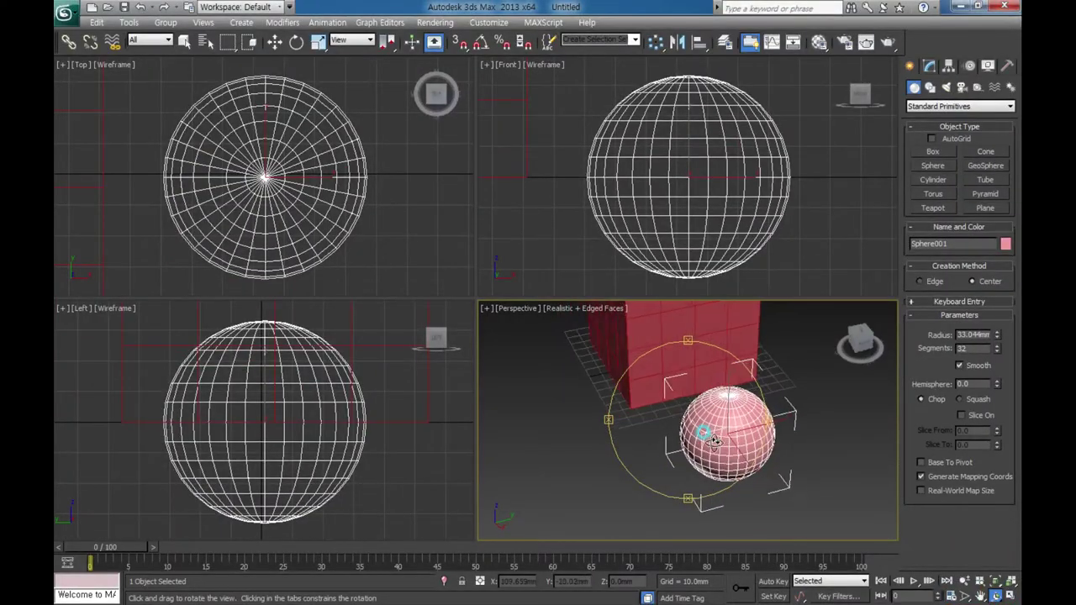
{"action": "mouse_move", "coordinate": [713, 441]}
{"action": "left_mouse_down"}
{"action": "mouse_move", "coordinate": [631, 412]}
{"action": "mouse_move", "coordinate": [681, 389]}
{"action": "mouse_move", "coordinate": [769, 429]}
{"action": "mouse_move", "coordinate": [731, 413]}
{"action": "mouse_move", "coordinate": [679, 422]}
{"action": "mouse_move", "coordinate": [735, 361]}
{"action": "mouse_move", "coordinate": [698, 291]}
{"action": "mouse_move", "coordinate": [694, 493]}
{"action": "mouse_move", "coordinate": [748, 370]}
{"action": "mouse_move", "coordinate": [759, 381]}
{"action": "left_mouse_up"}
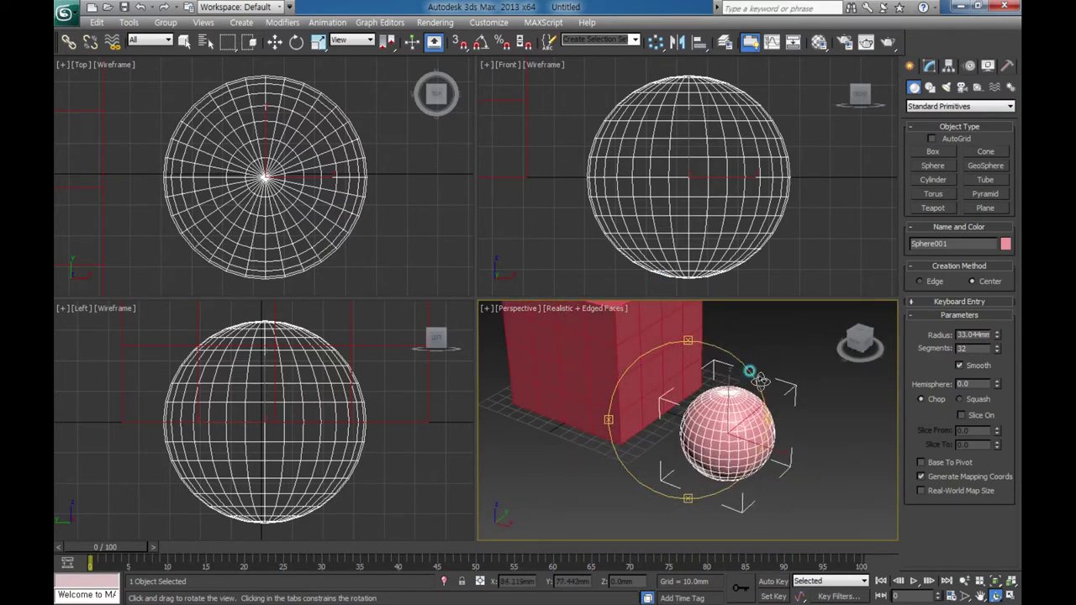
{"action": "mouse_move", "coordinate": [823, 454]}
{"action": "left_mouse_down"}
{"action": "mouse_move", "coordinate": [756, 504]}
{"action": "mouse_move", "coordinate": [803, 407]}
{"action": "mouse_move", "coordinate": [782, 444]}
{"action": "left_mouse_up"}
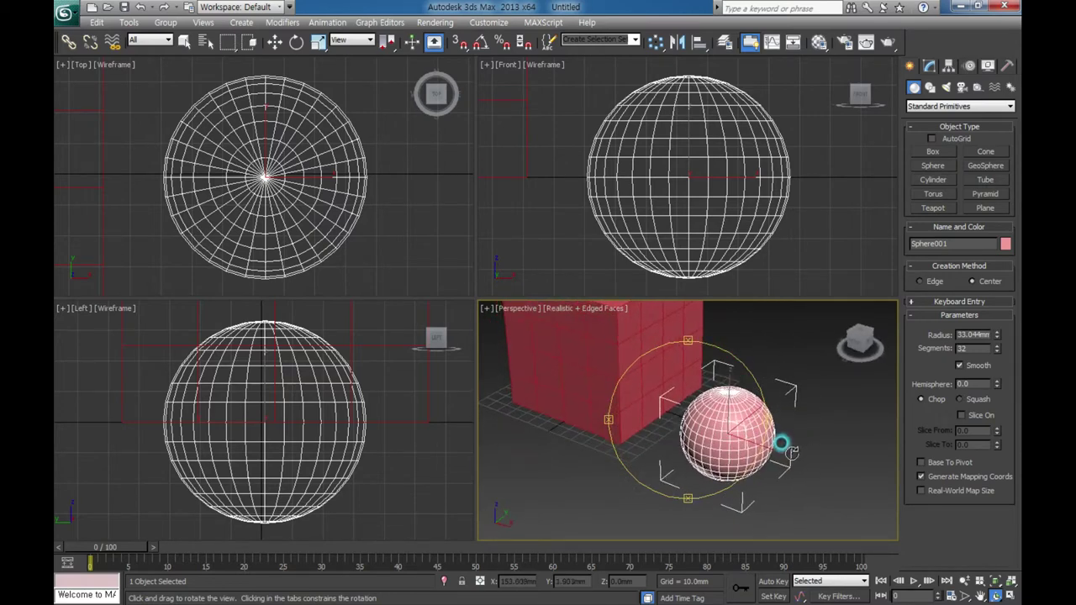
{"action": "mouse_move", "coordinate": [708, 433]}
{"action": "left_mouse_down"}
{"action": "mouse_move", "coordinate": [684, 413]}
{"action": "mouse_move", "coordinate": [692, 423]}
{"action": "left_mouse_up"}
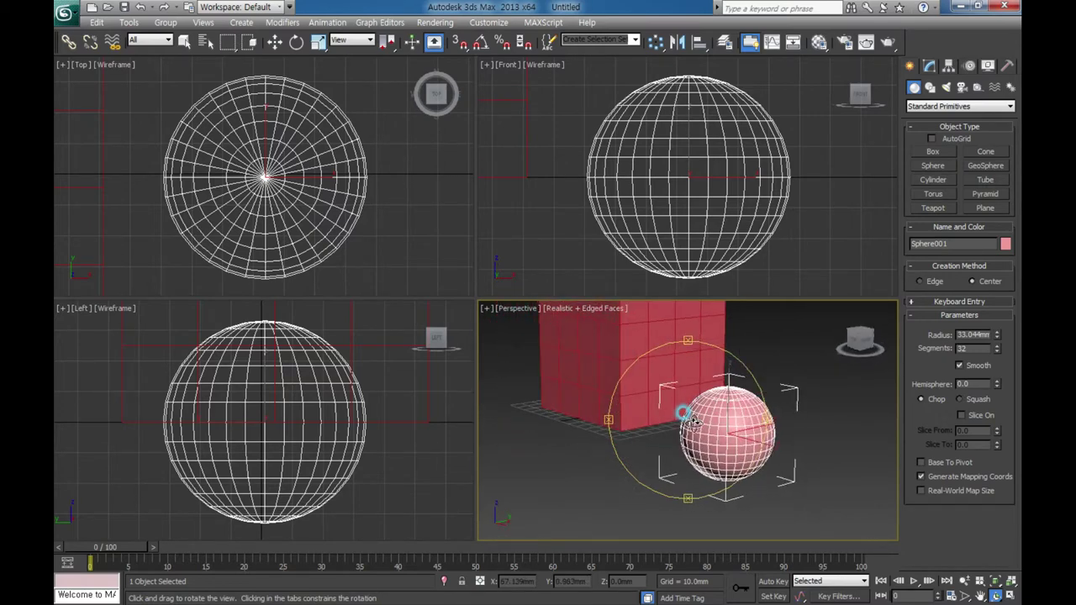
{"action": "right_click", "coordinate": [795, 444]}
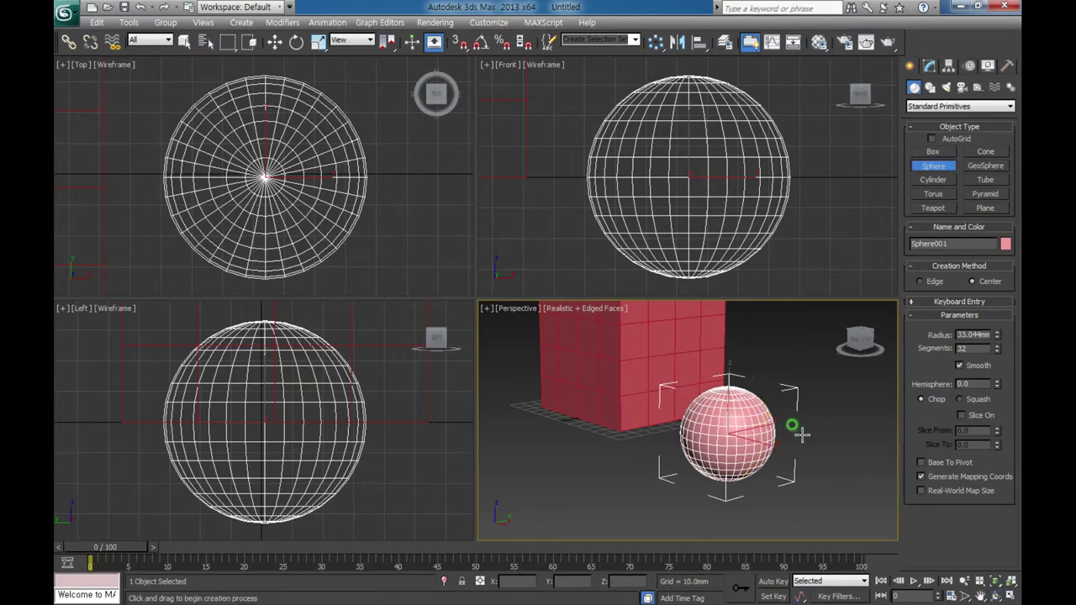
End sphere creation, deselect the sphere, and orbit until the red box fills the Perspective view
{"action": "right_click", "coordinate": [839, 444]}
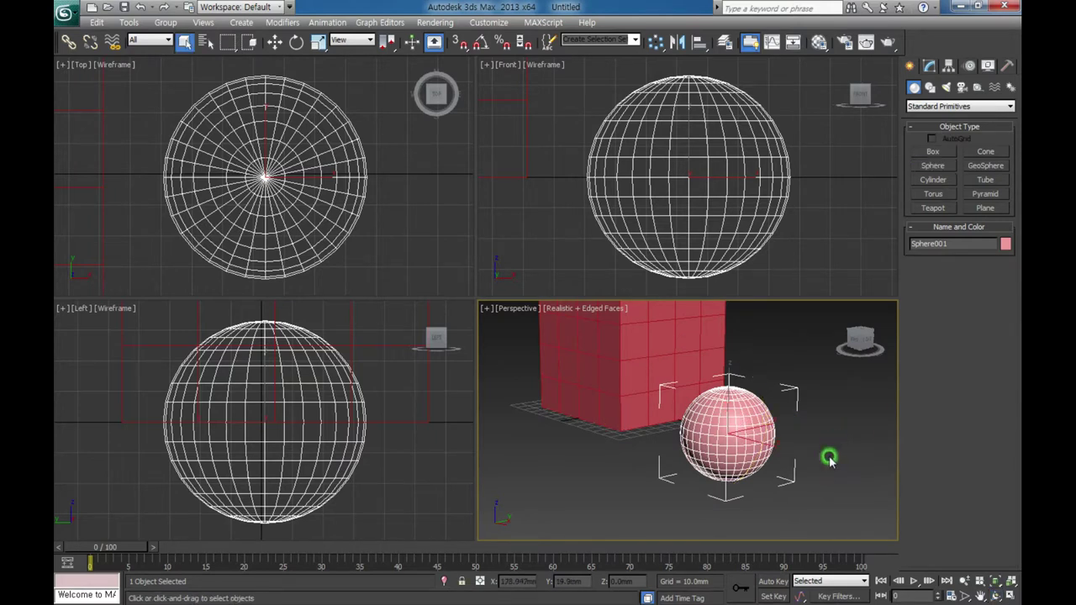
{"action": "left_click", "coordinate": [824, 464]}
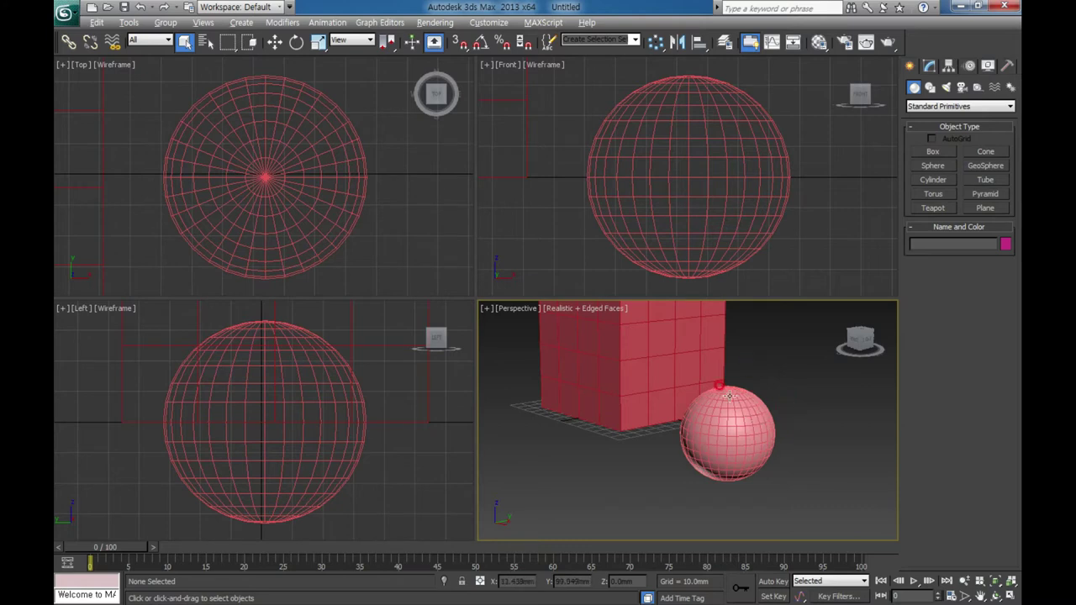
{"action": "mouse_move", "coordinate": [706, 367]}
{"action": "middle_mouse_down", "text": "alt"}
{"action": "mouse_move", "coordinate": [632, 415]}
{"action": "mouse_move", "coordinate": [624, 440]}
{"action": "mouse_move", "coordinate": [680, 427]}
{"action": "middle_mouse_up", "text": "alt"}
{"action": "mouse_move", "coordinate": [739, 375]}
{"action": "middle_mouse_down", "text": "alt"}
{"action": "mouse_move", "coordinate": [696, 431]}
{"action": "mouse_move", "coordinate": [773, 396]}
{"action": "mouse_move", "coordinate": [814, 406]}
{"action": "mouse_move", "coordinate": [695, 408]}
{"action": "mouse_move", "coordinate": [800, 347]}
{"action": "mouse_move", "coordinate": [769, 427]}
{"action": "mouse_move", "coordinate": [787, 392]}
{"action": "middle_mouse_up", "text": "alt"}
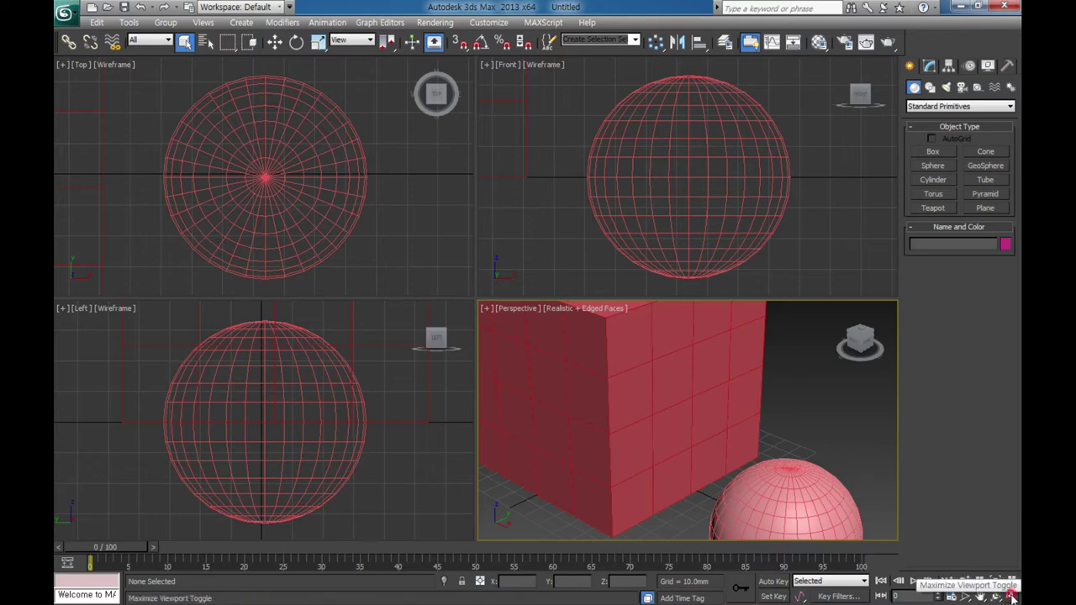
Maximize the Perspective view, zoom out with the wheel and nudge it slightly left
{"action": "left_click", "coordinate": [1011, 595]}
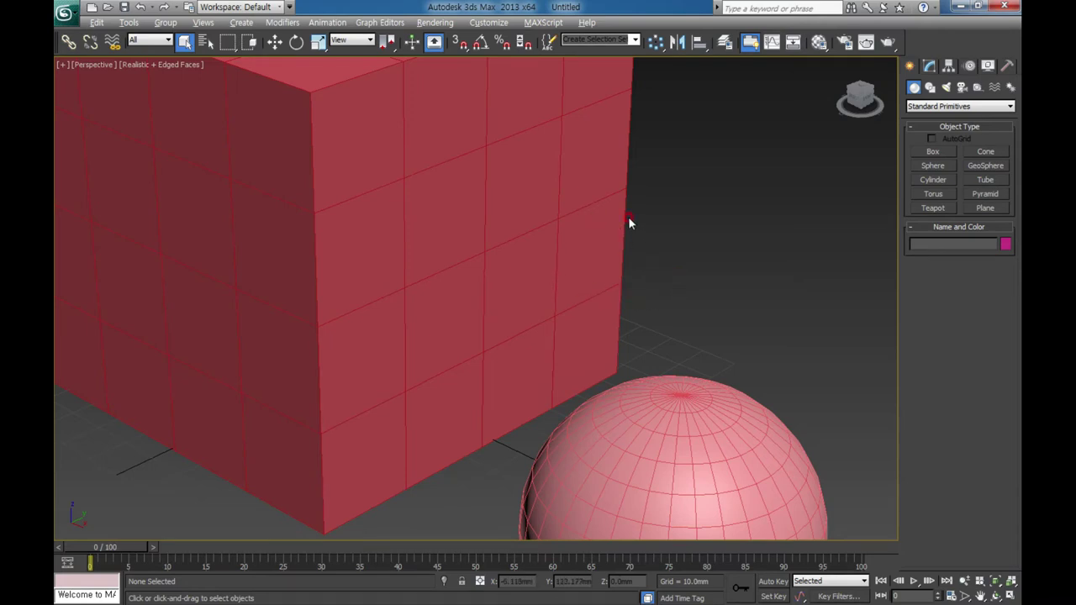
{"action": "key", "text": "alt+w"}
{"action": "key", "text": "alt+w"}
{"action": "scroll", "coordinate": [605, 364], "scroll_direction": "down", "scroll_amount": 2}
{"action": "scroll", "coordinate": [611, 305], "scroll_direction": "down", "scroll_amount": 2}
{"action": "scroll", "coordinate": [620, 322], "scroll_direction": "down", "scroll_amount": 3}
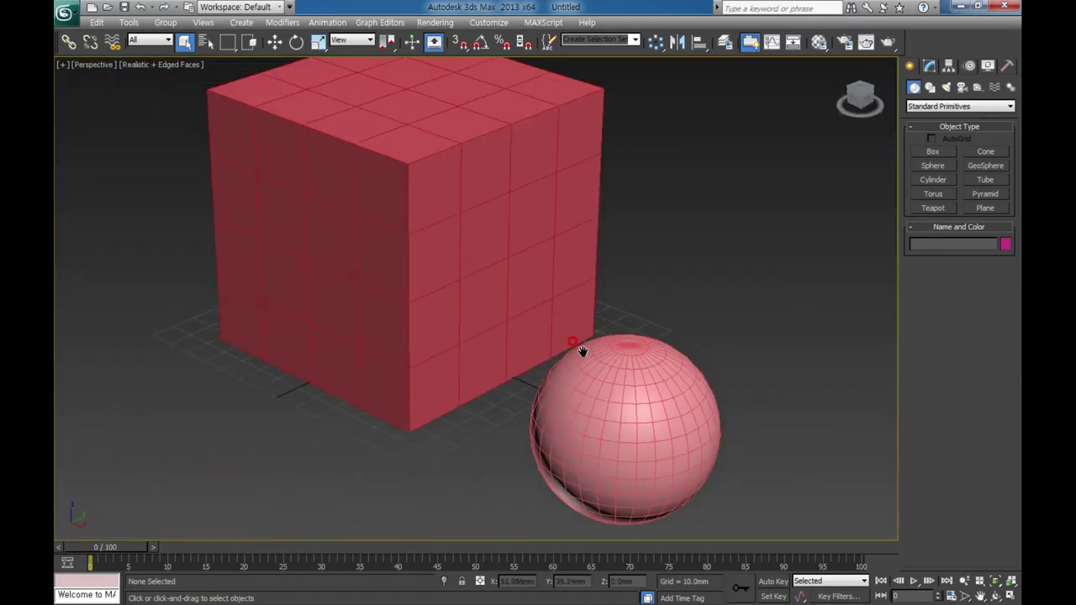
{"action": "scroll", "coordinate": [578, 353], "scroll_direction": "down", "scroll_amount": 1}
{"action": "middle_click_drag", "start_coordinate": [602, 392], "coordinate": [589, 390]}
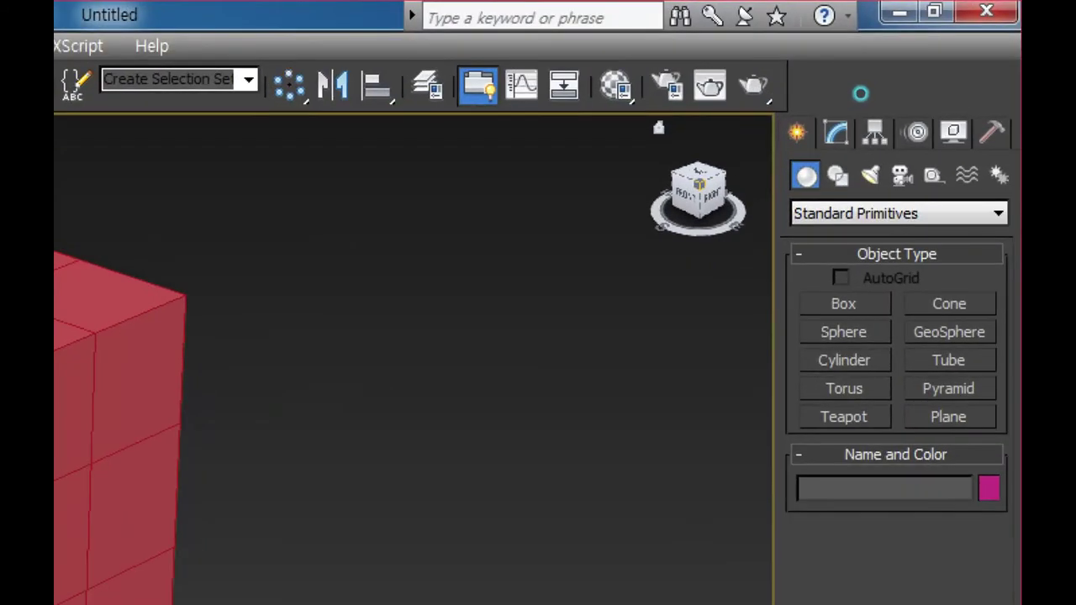
Orbit so the sphere swings left of the box, then restore the four-view layout
{"action": "left_click_drag", "start_coordinate": [738, 245], "coordinate": [753, 280]}
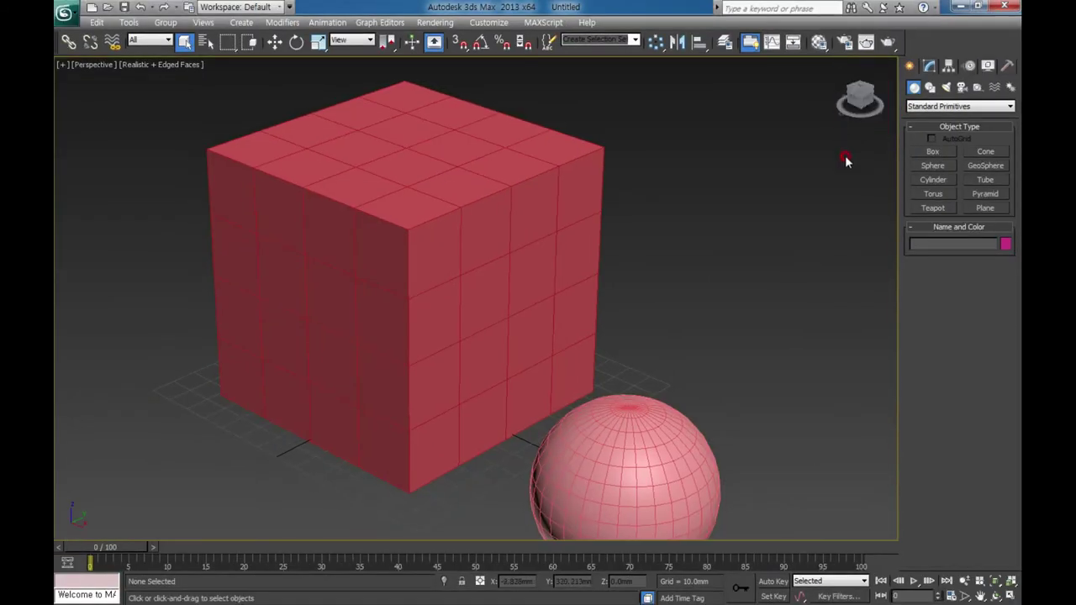
{"action": "mouse_move", "coordinate": [880, 113]}
{"action": "left_mouse_down"}
{"action": "mouse_move", "coordinate": [857, 108]}
{"action": "mouse_move", "coordinate": [860, 95]}
{"action": "mouse_move", "coordinate": [842, 109]}
{"action": "left_mouse_up"}
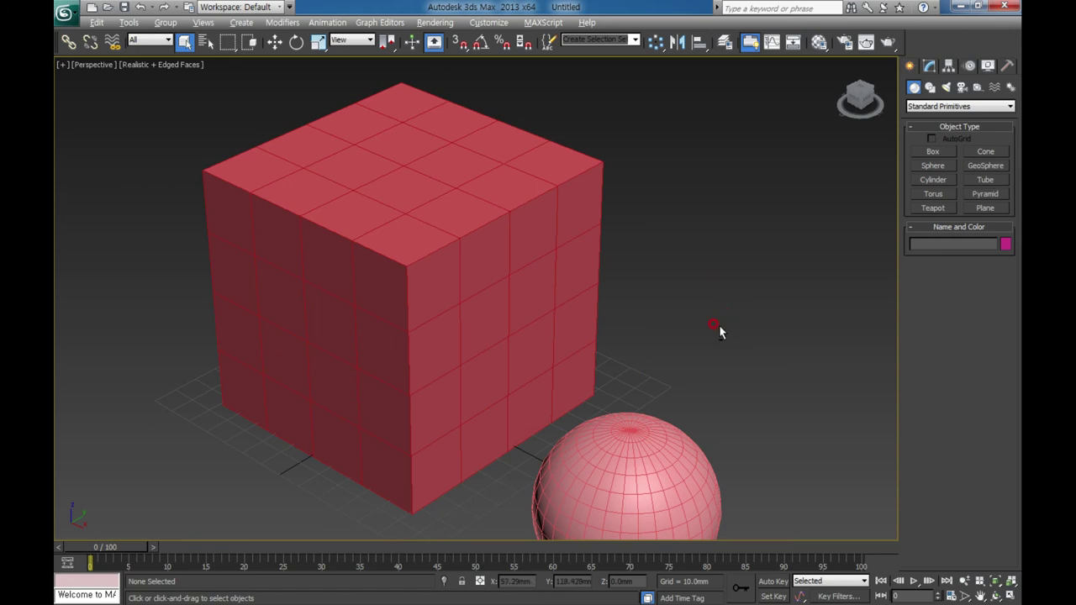
{"action": "key", "text": "alt+w"}
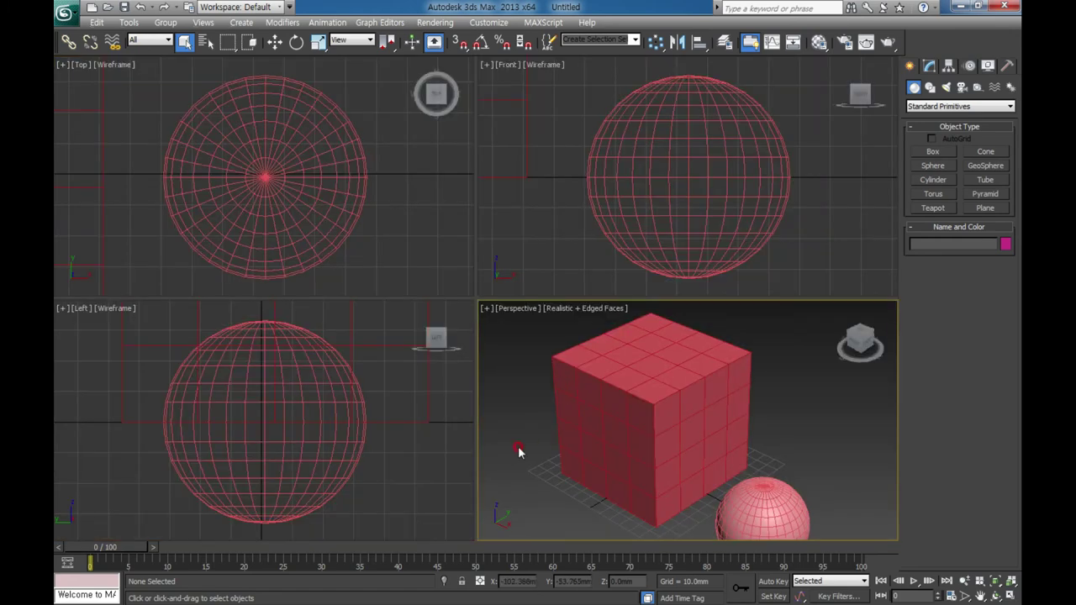